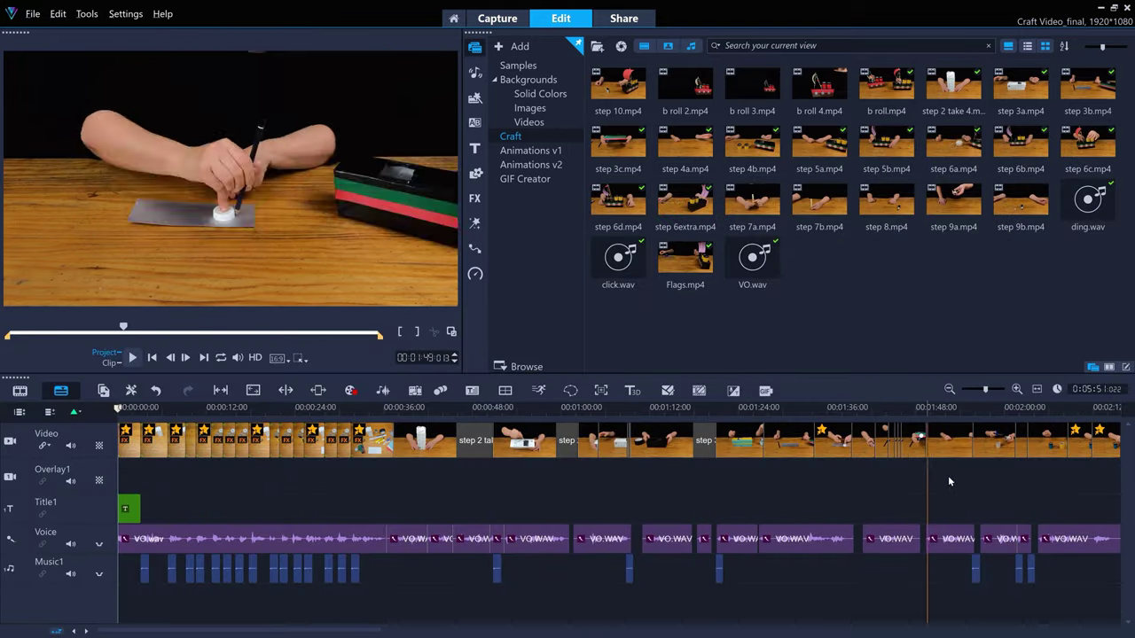
Zoom the timeline in twice, preview the opening seconds, and select the VO.wav narration clip
click(1017, 389)
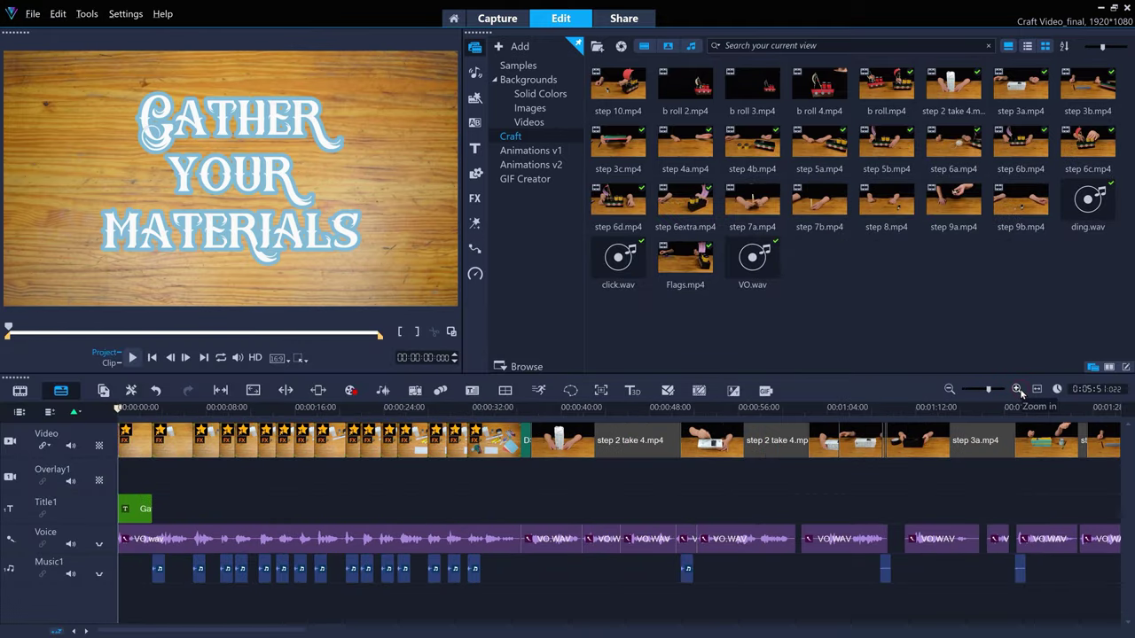
click(1017, 390)
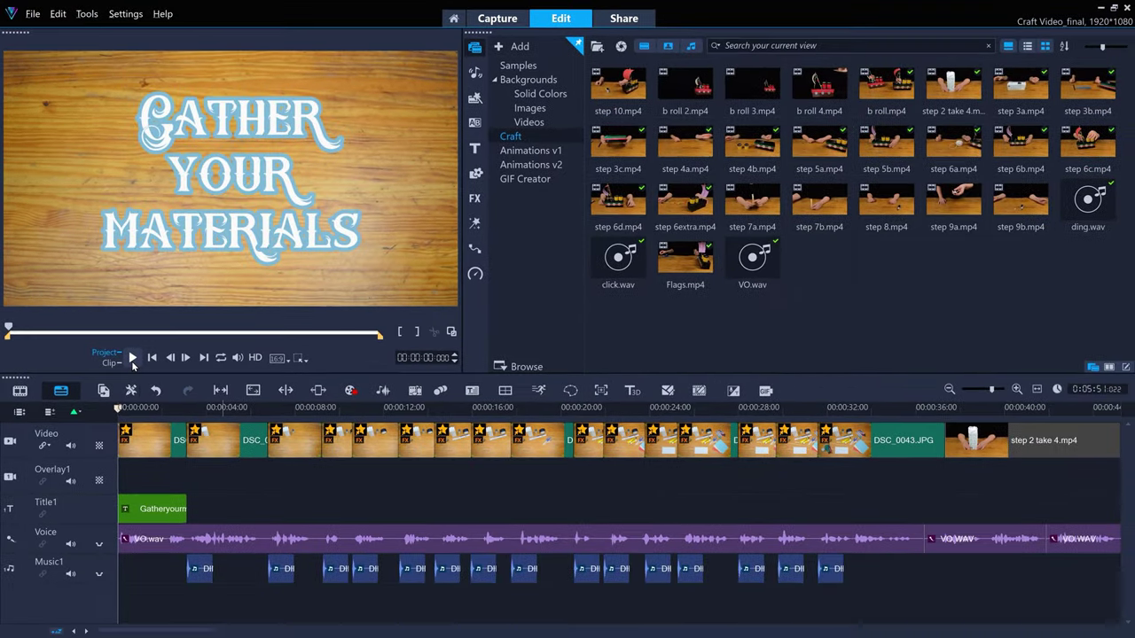
click(145, 393)
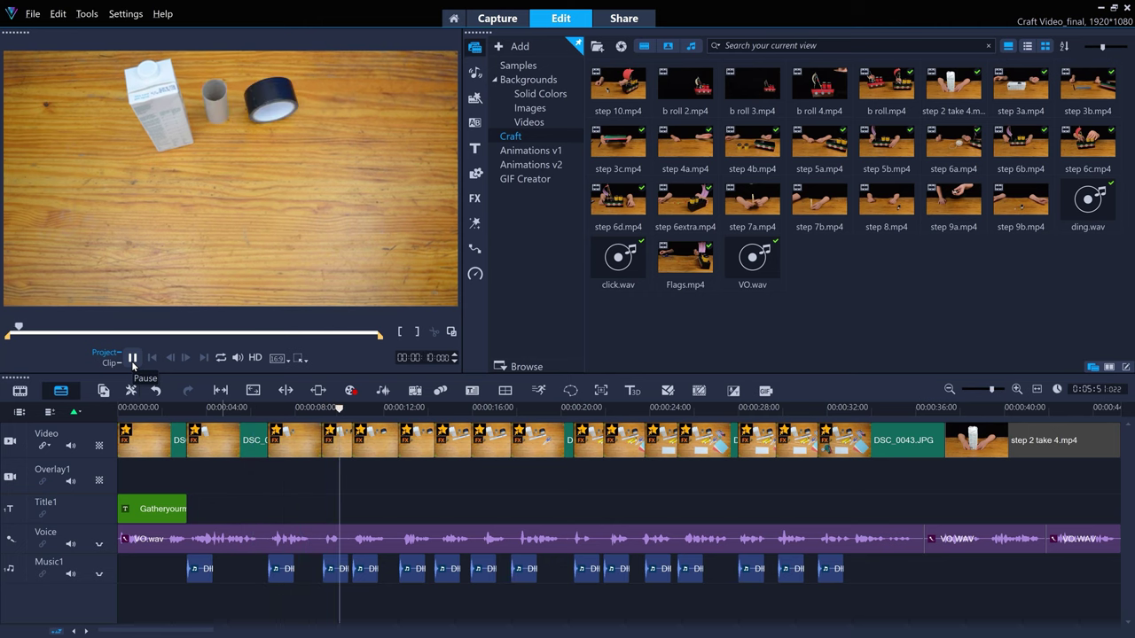
click(131, 358)
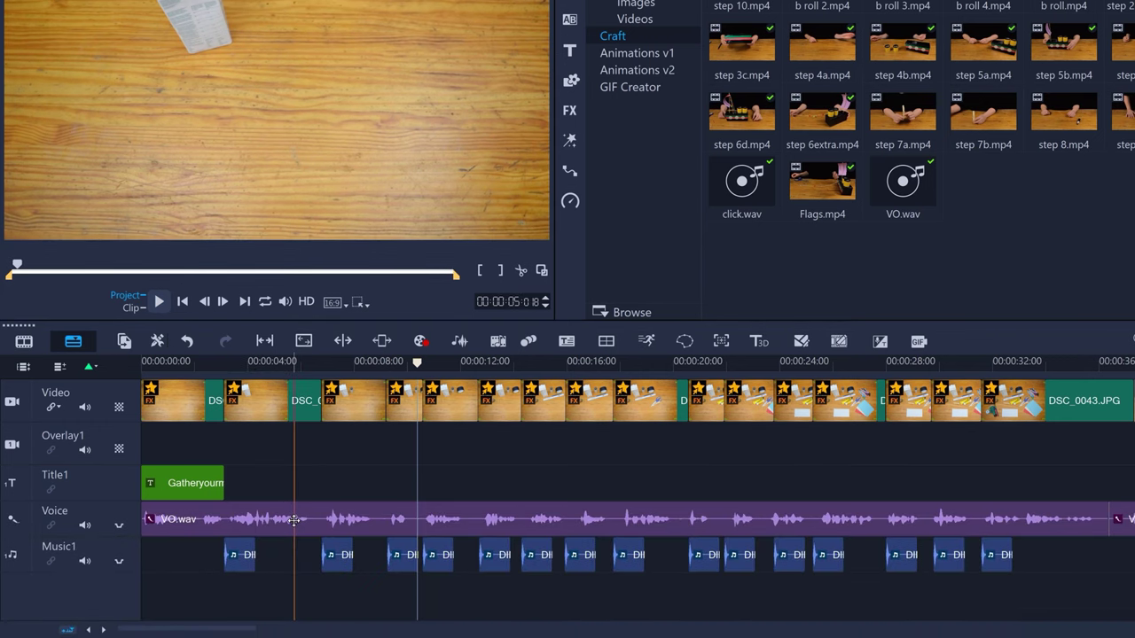
click(293, 520)
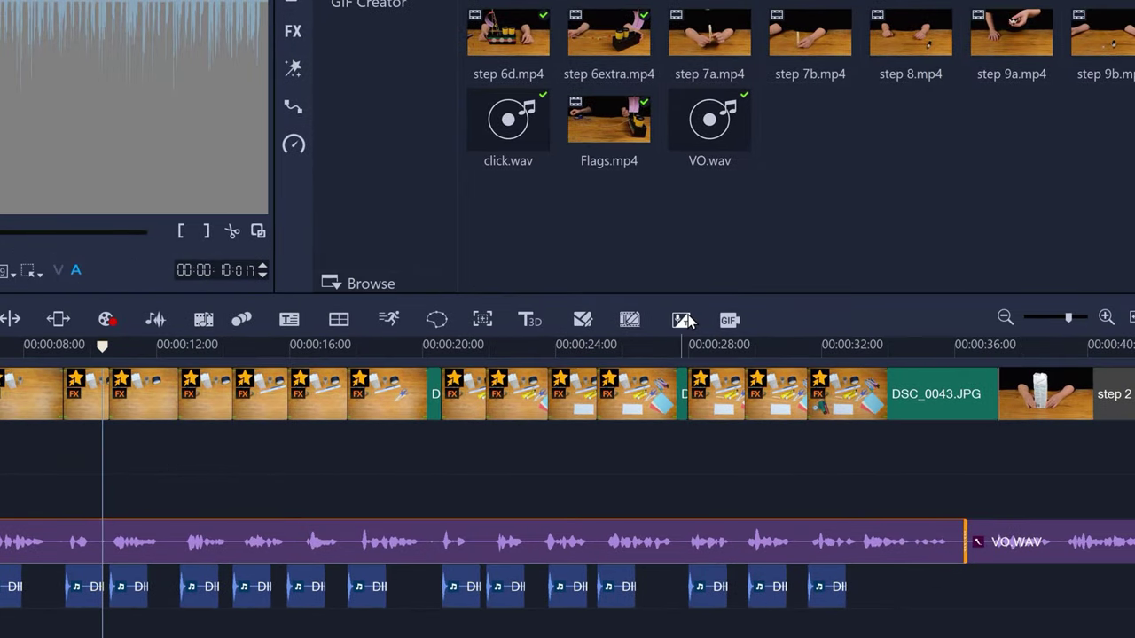
Transcribe VO.wav with Speech to Text in English, sending the subtitles to the timeline
click(879, 341)
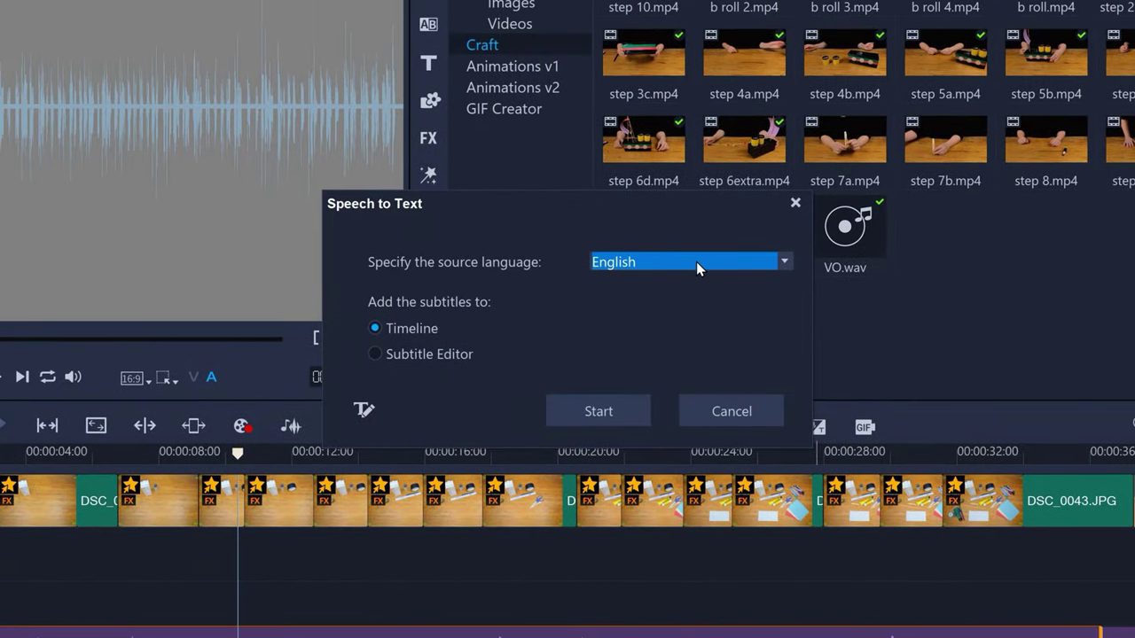
click(696, 261)
click(683, 285)
click(374, 336)
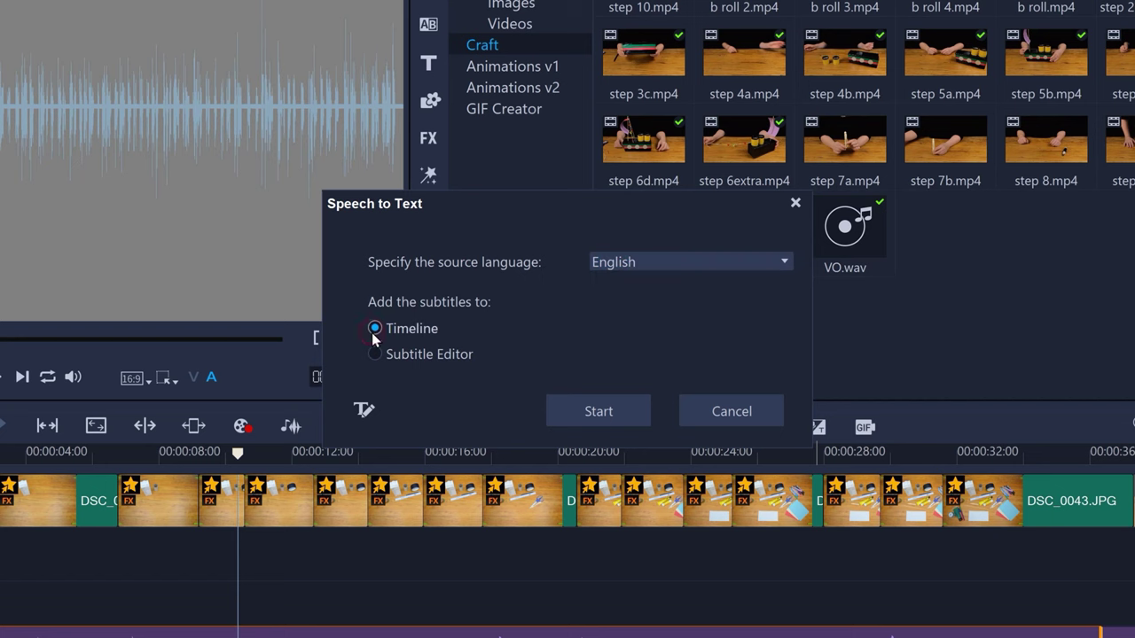
click(636, 412)
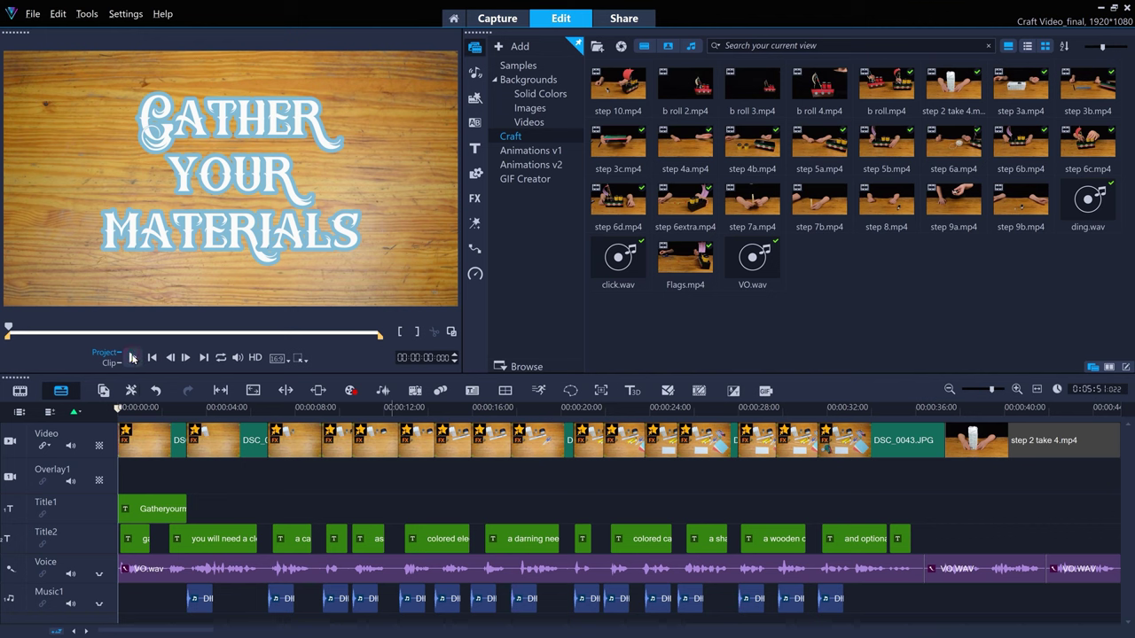
click(132, 357)
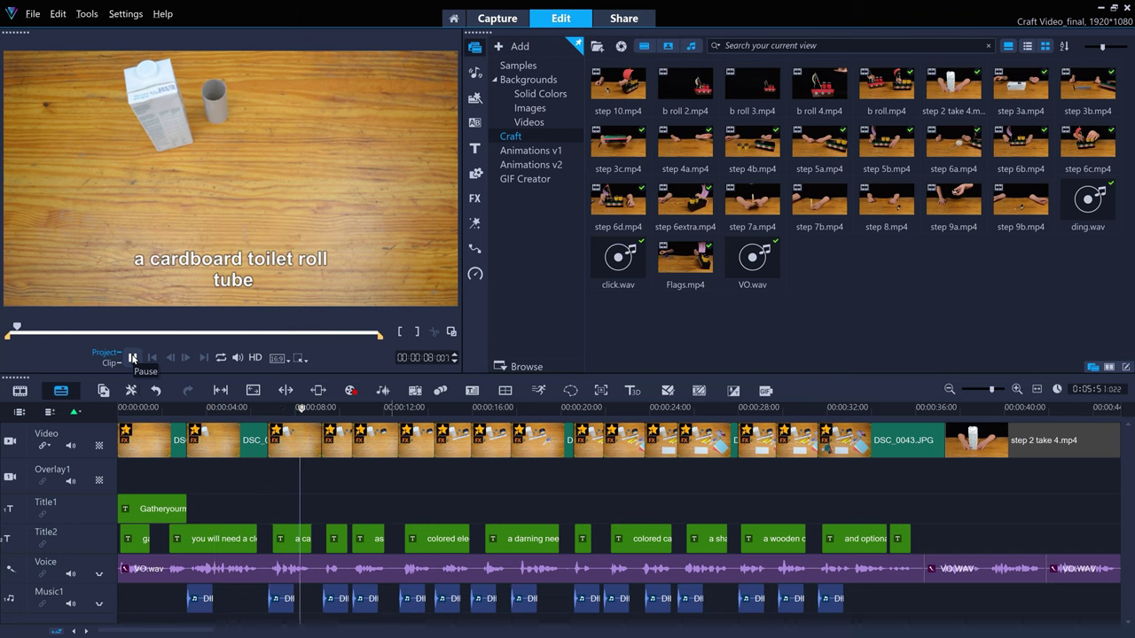
click(133, 358)
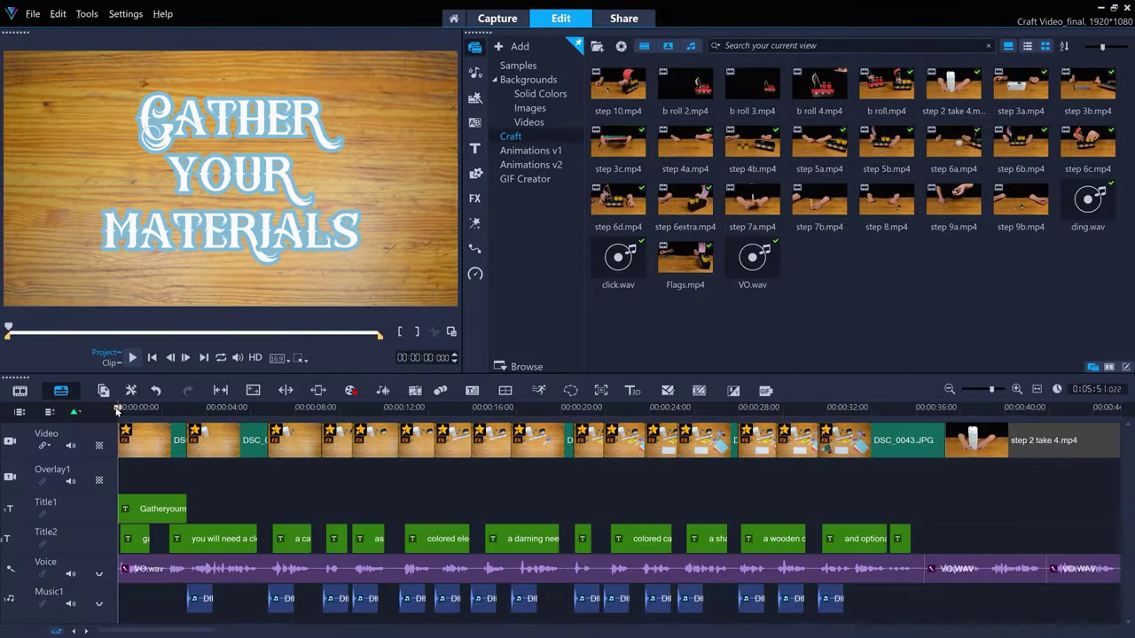
drag(116, 410, 134, 410)
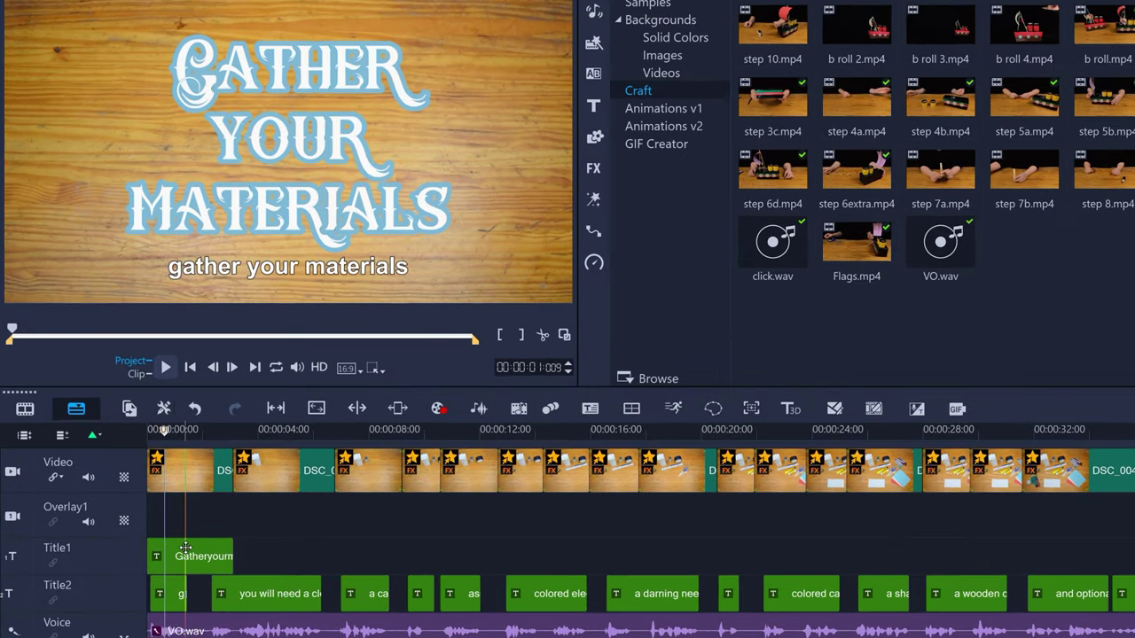
Check the Title1 card, then delete the duplicate 'gather your materials' subtitle clip
click(148, 503)
double_click(185, 548)
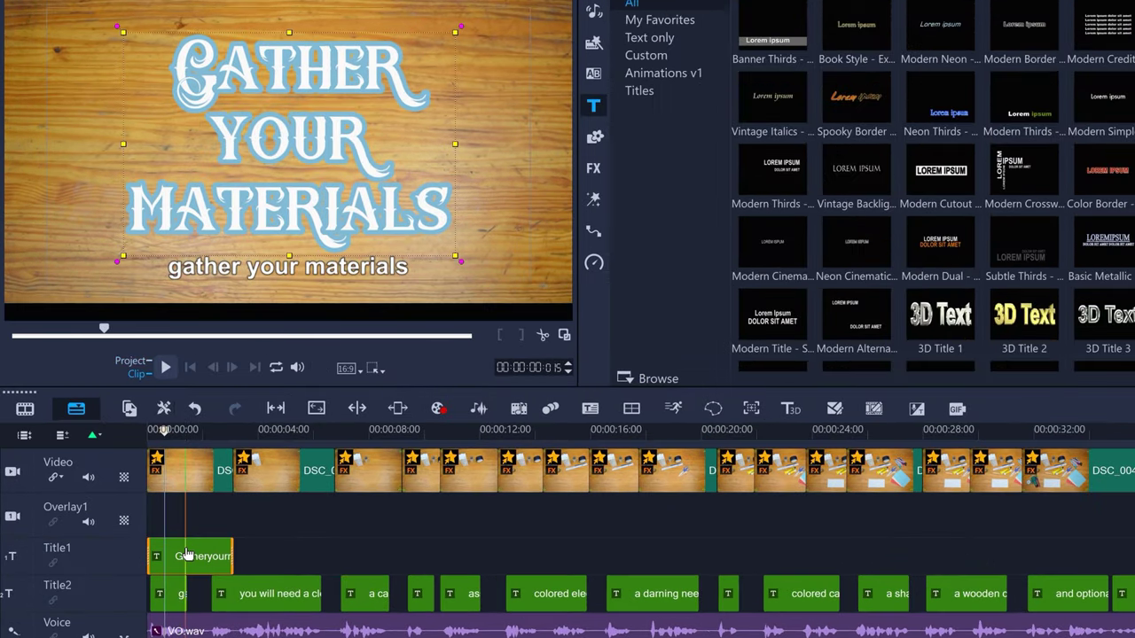
click(172, 600)
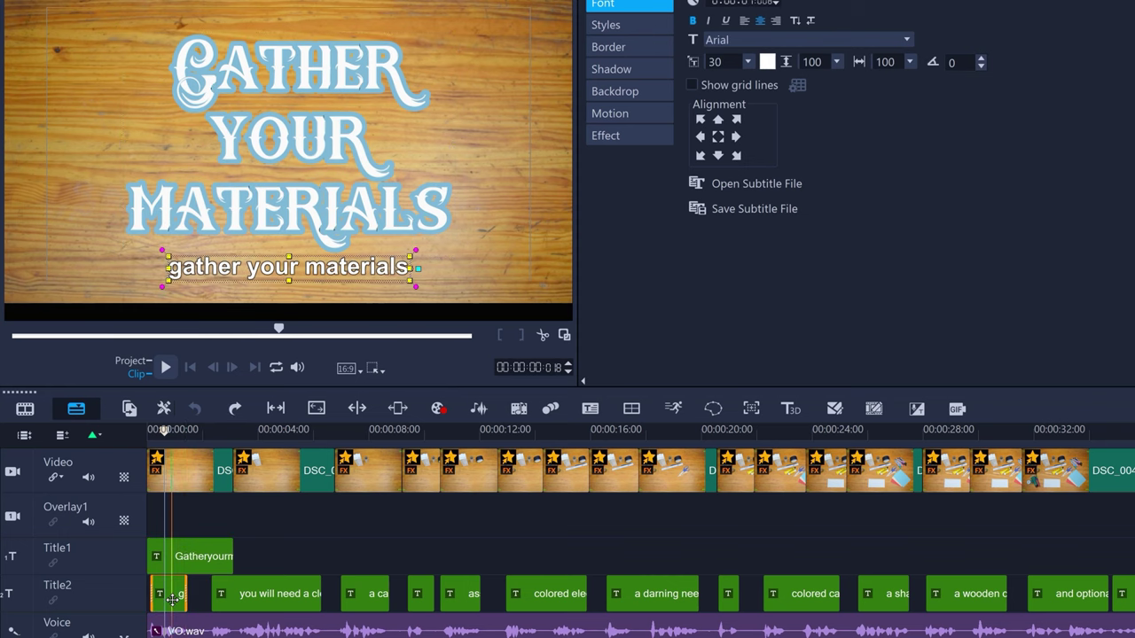
right_click(171, 600)
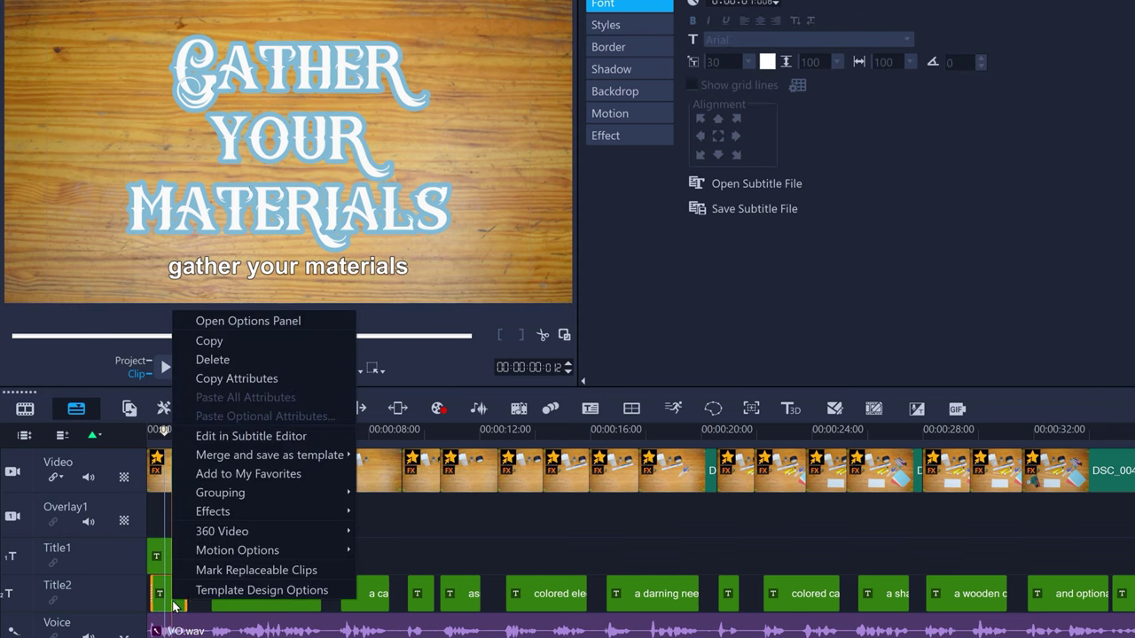
click(246, 366)
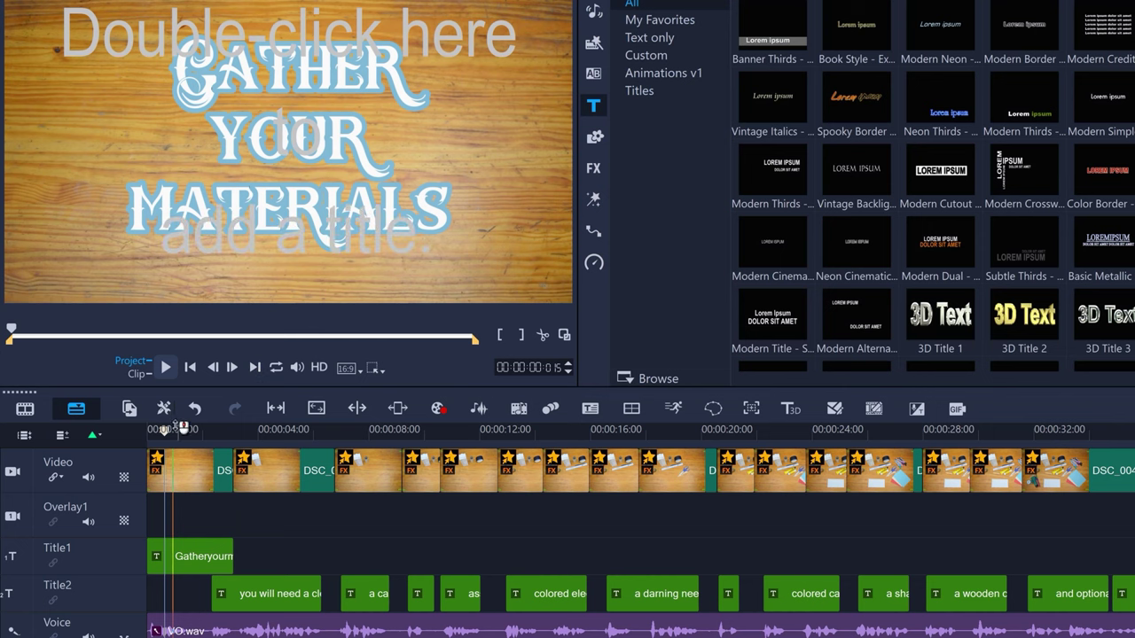
Trim the 'you will need' subtitle's start so it begins after the opening title
drag(166, 430, 241, 432)
click(262, 587)
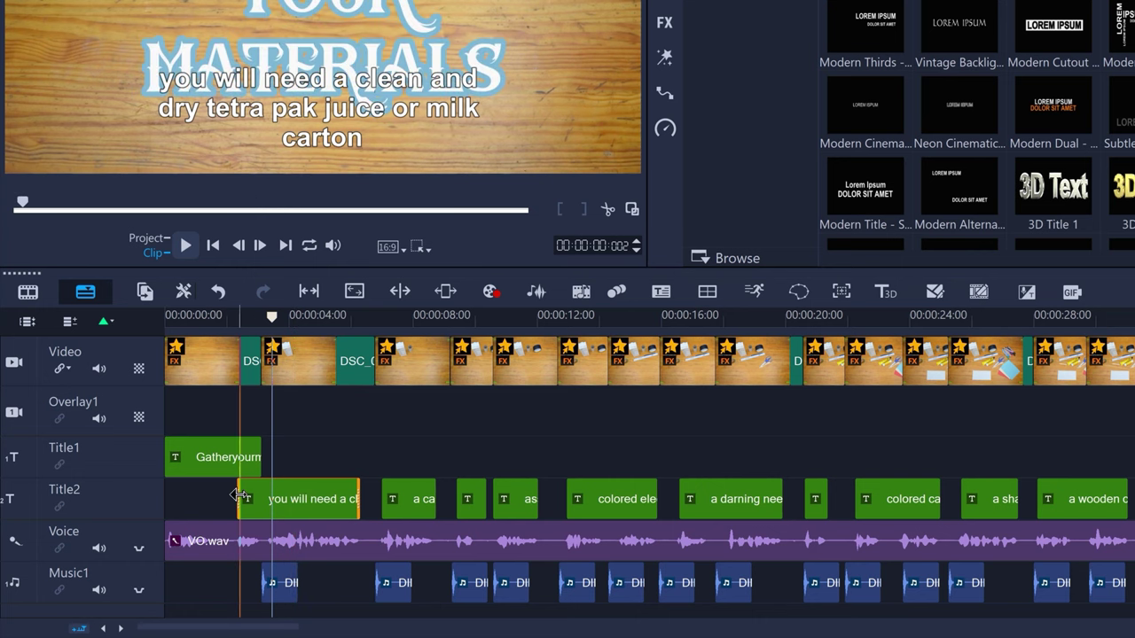
drag(240, 495, 262, 495)
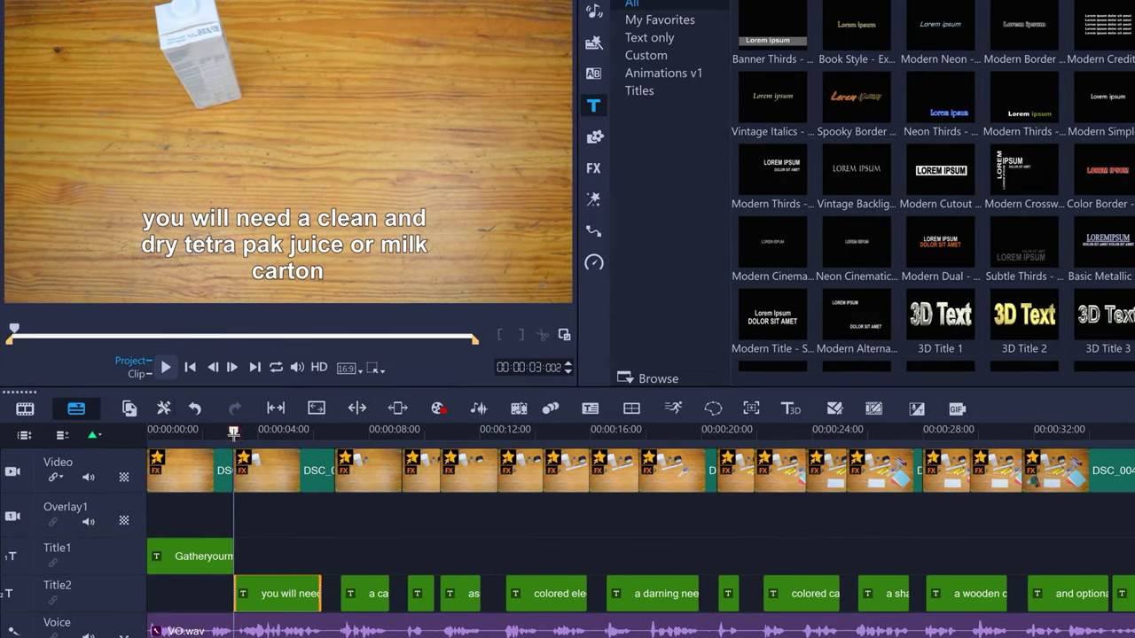
drag(233, 433, 436, 447)
Replace 'them will' with 'and wool' in the 'assorted string' subtitle
key(space)
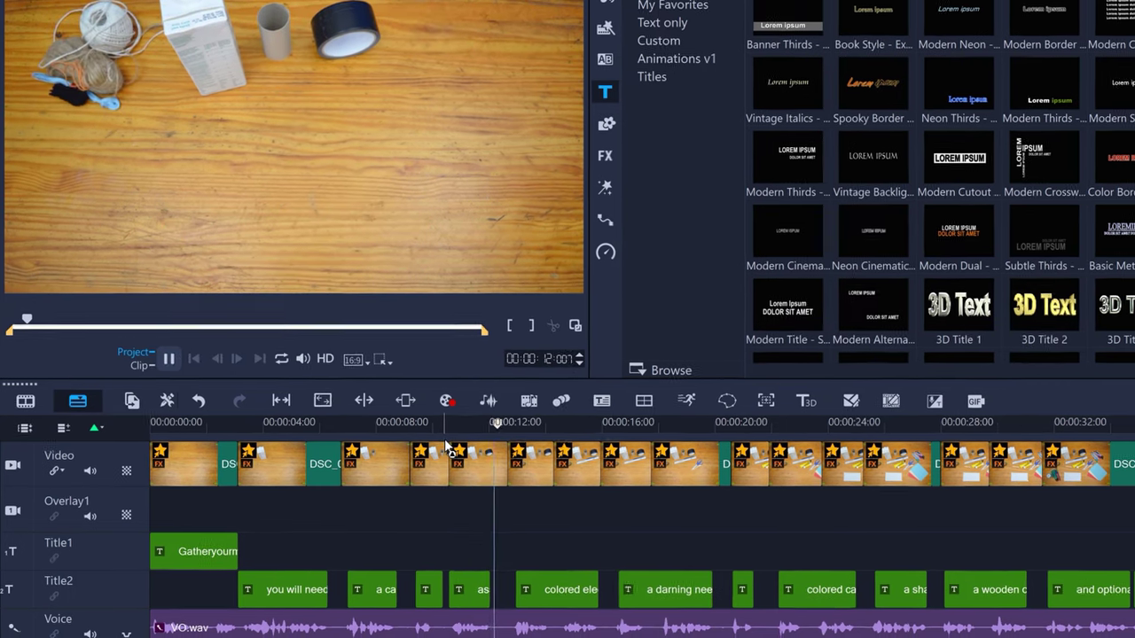
key(space)
click(463, 453)
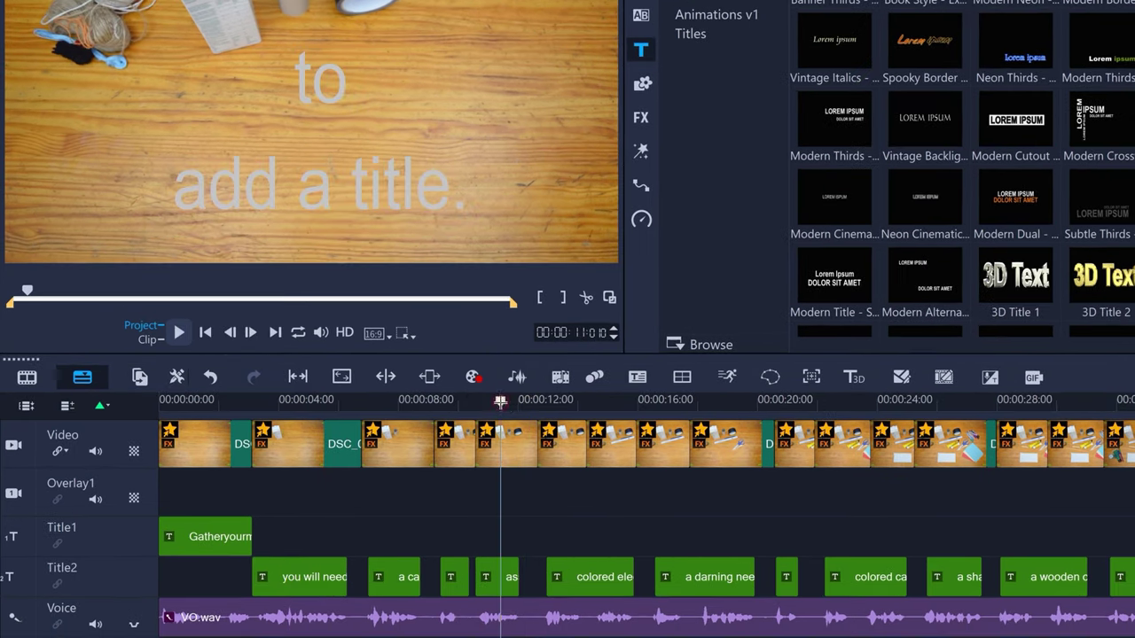
click(498, 577)
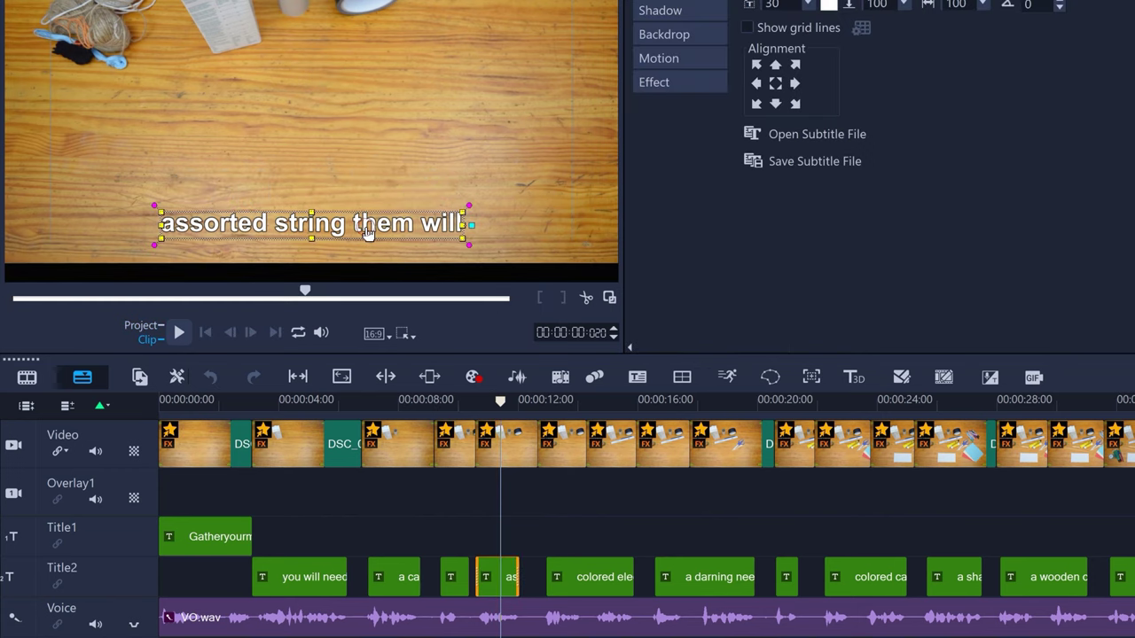
double_click(368, 232)
drag(355, 225, 455, 233)
text(a)
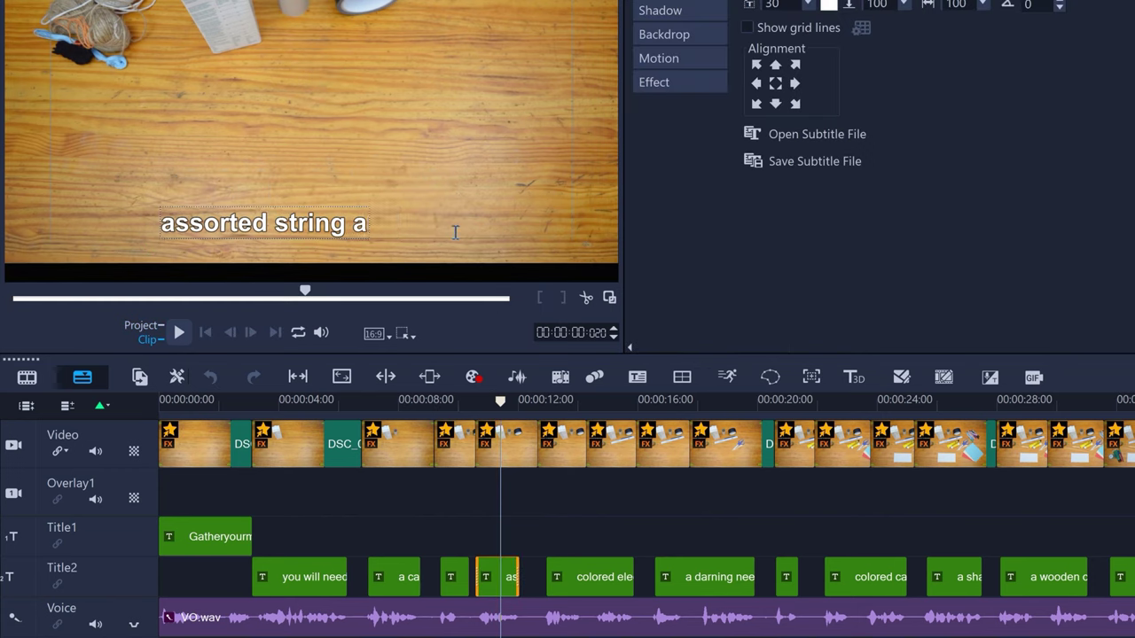
text(nd wool)
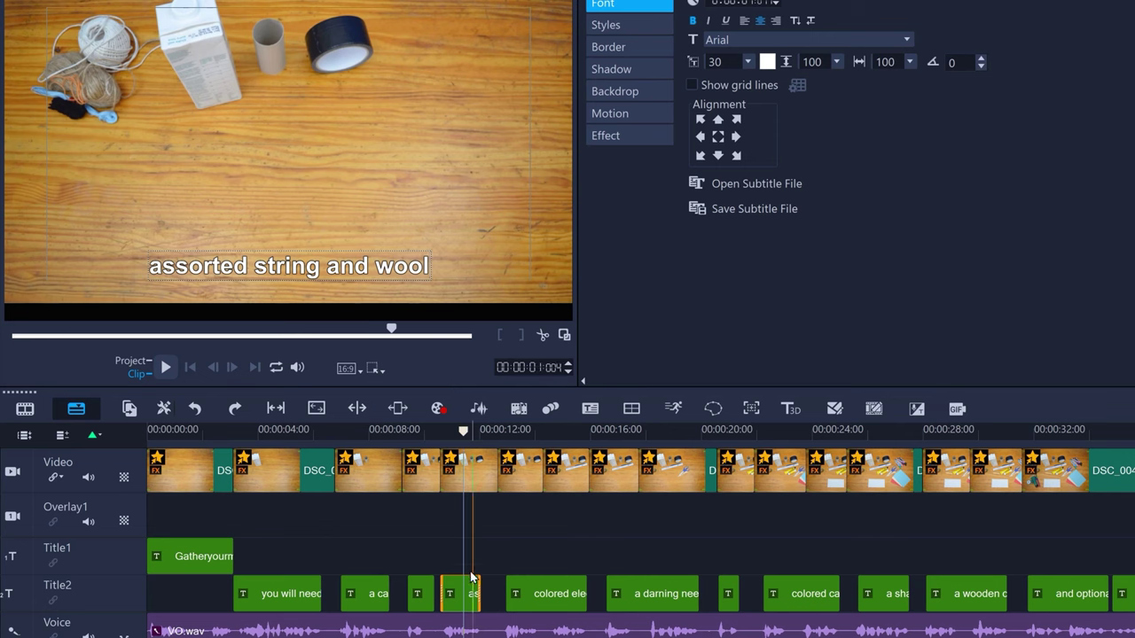
click(468, 590)
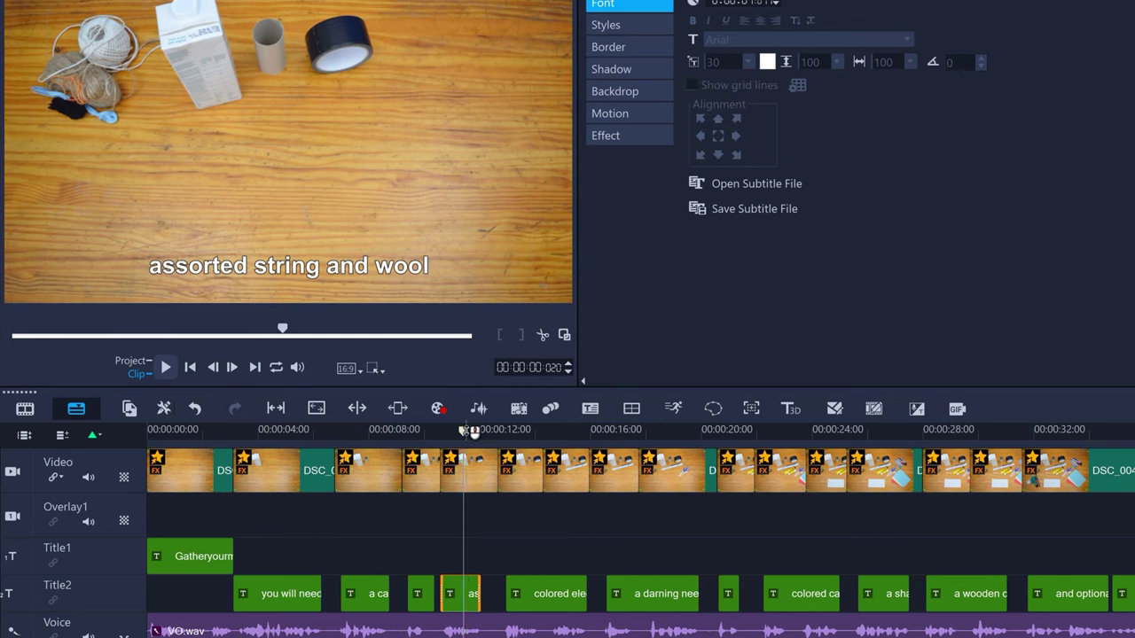
Split the 'colored electrical tape a ruler and pencil' subtitle at the playhead and open its first half
mouse_move(474, 432)
mouse_down()
mouse_move(564, 438)
mouse_move(529, 443)
mouse_up()
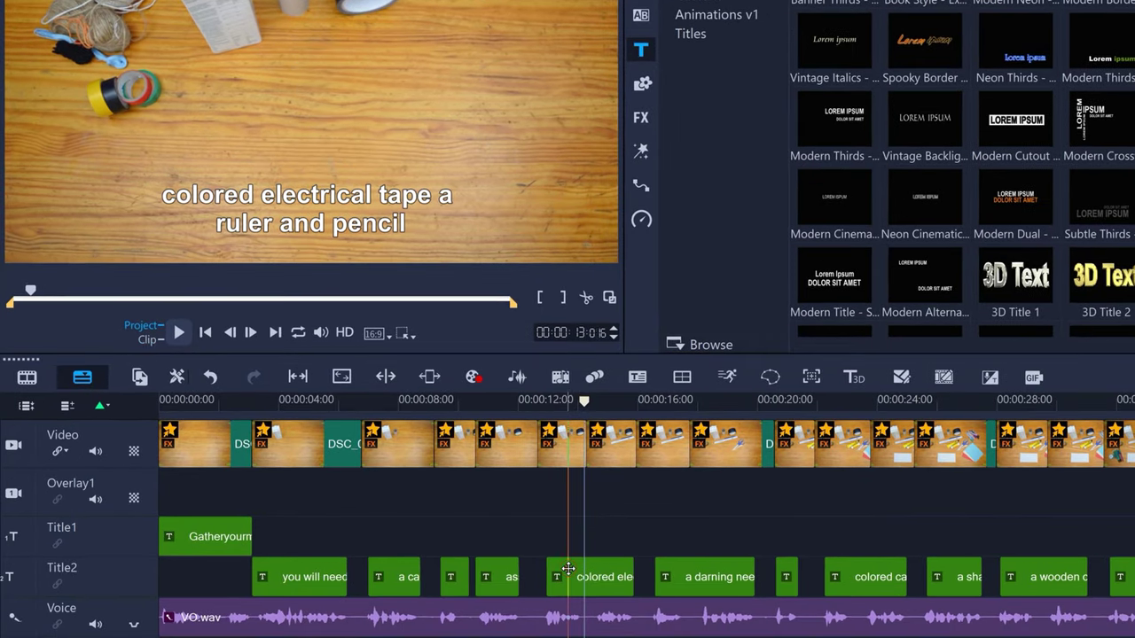
click(537, 592)
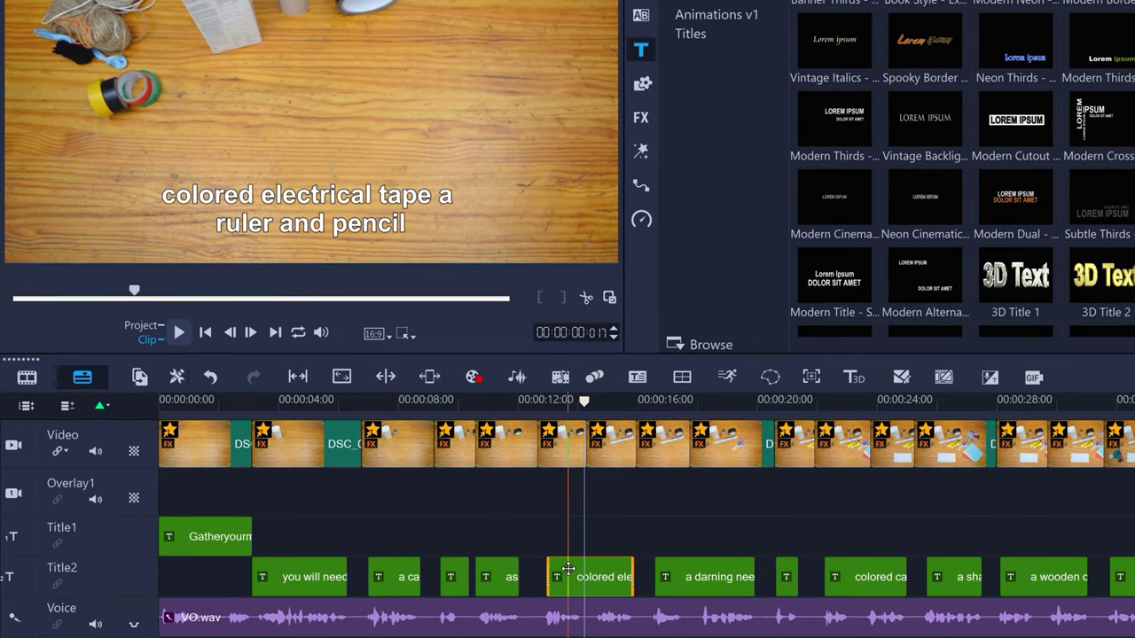
click(586, 299)
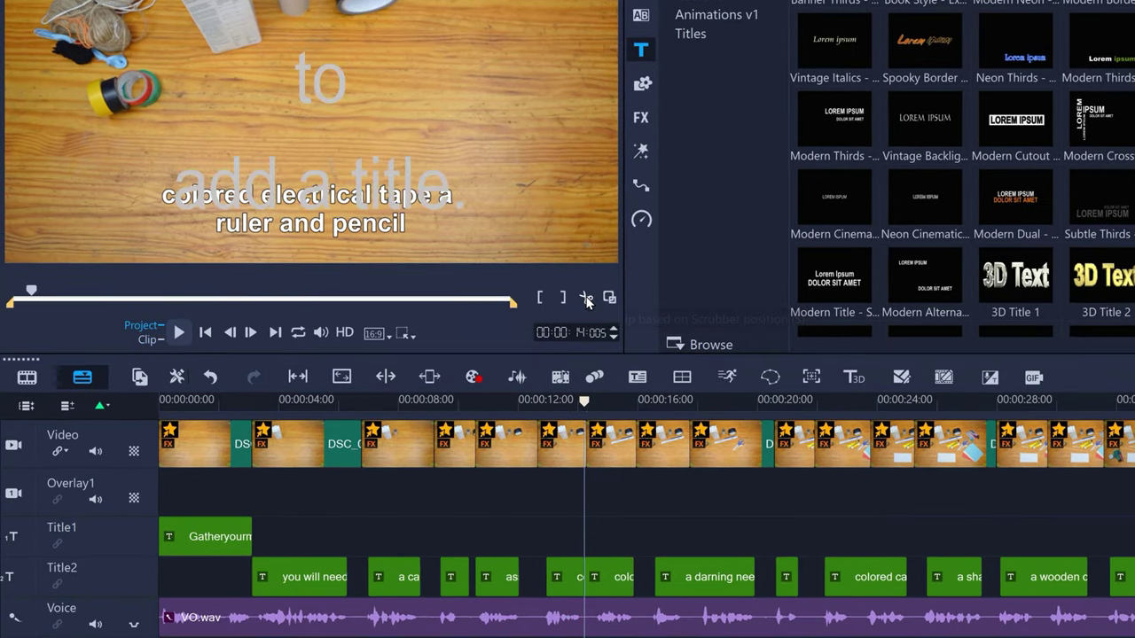
click(565, 577)
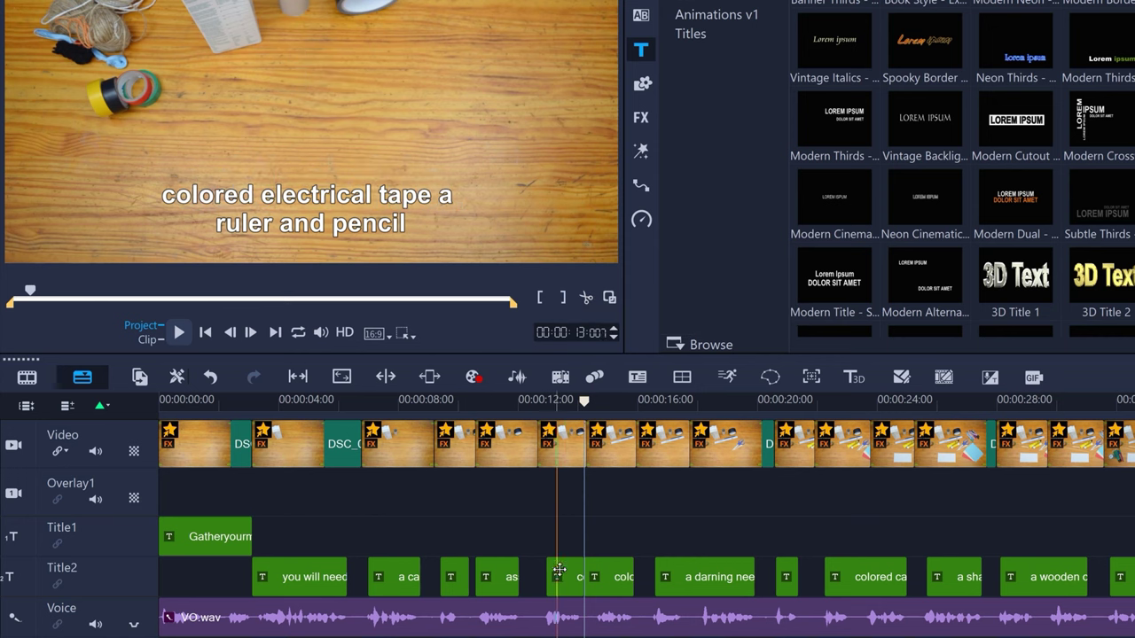
double_click(565, 577)
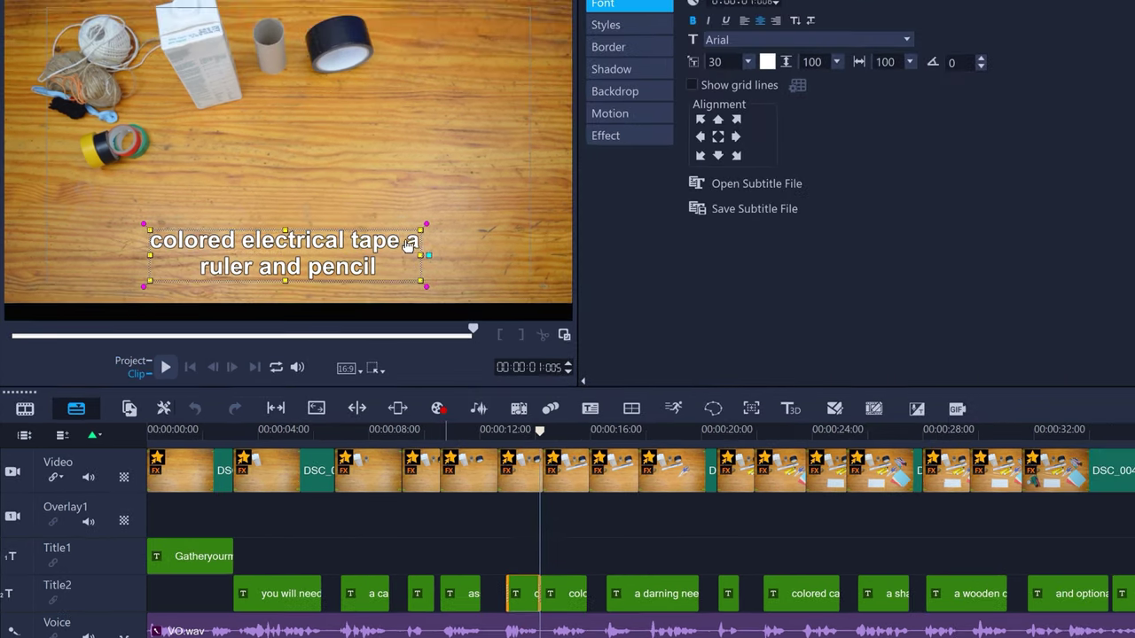
Cut the first piece's caption down to 'colored electrical tape', aligned bottom centre
click(403, 242)
drag(409, 251, 413, 266)
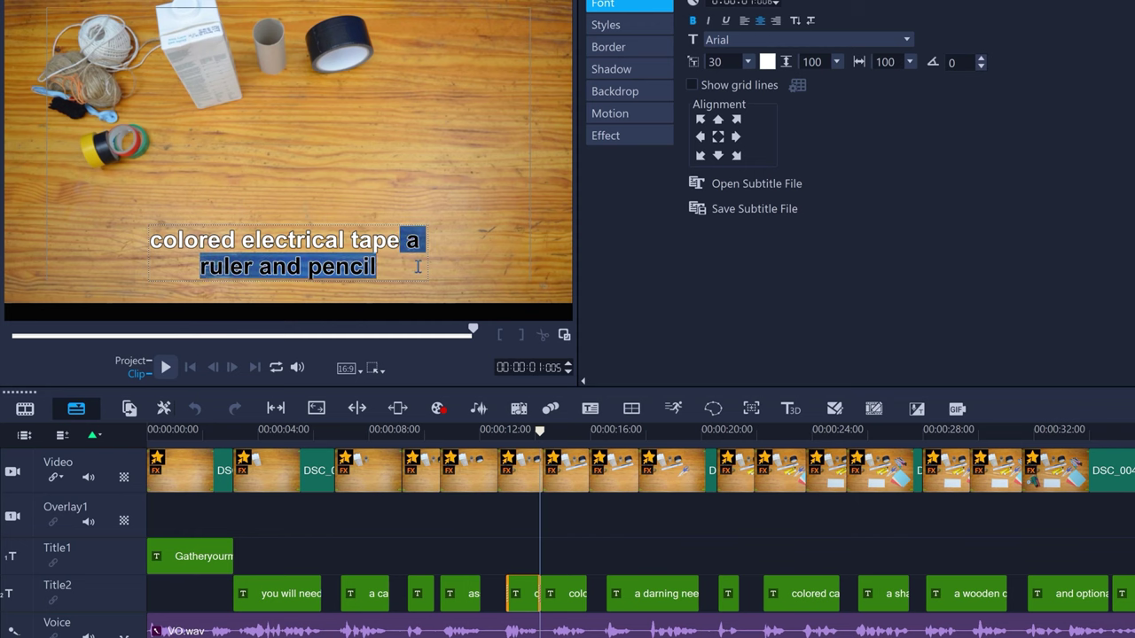
key(Delete)
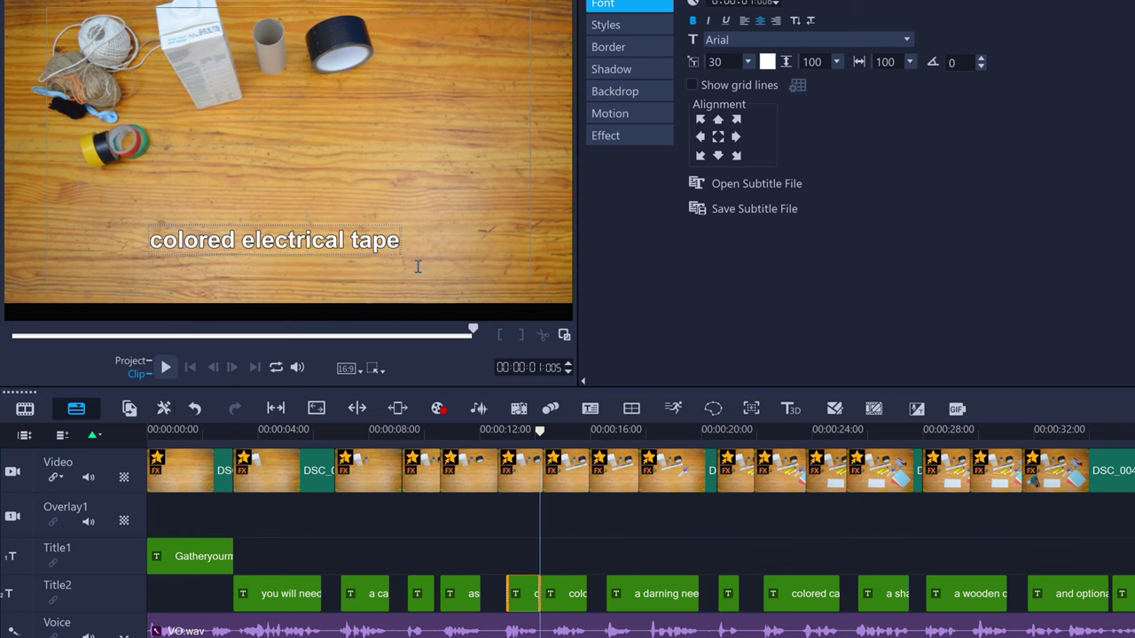
click(718, 157)
Cut the second piece's caption down to 'a ruler and pencil', aligned bottom centre
click(565, 604)
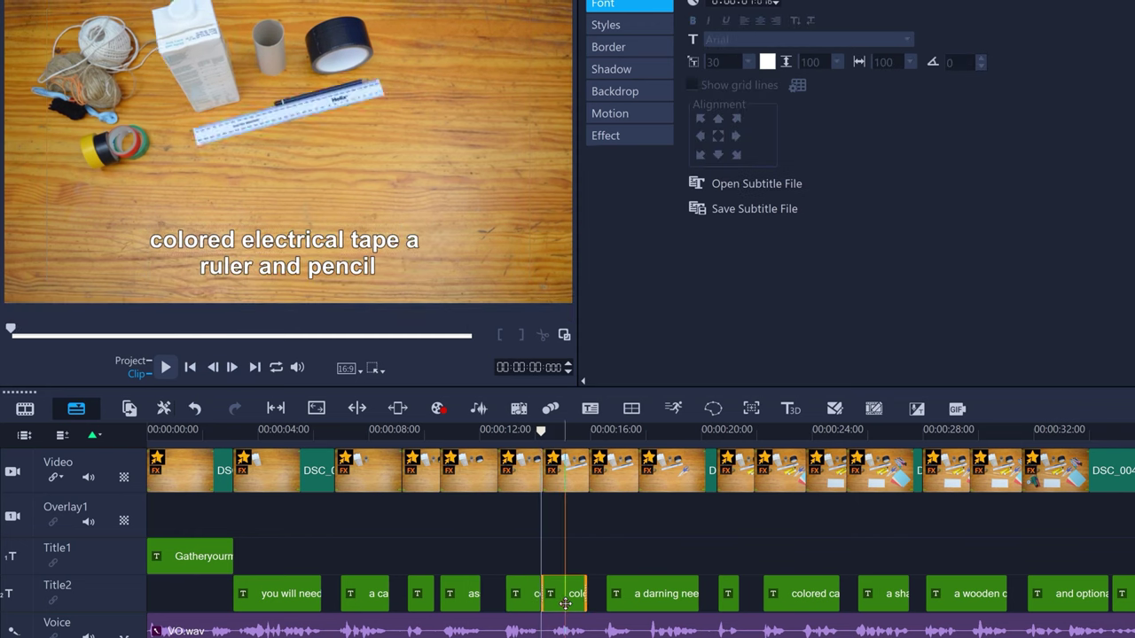
double_click(403, 240)
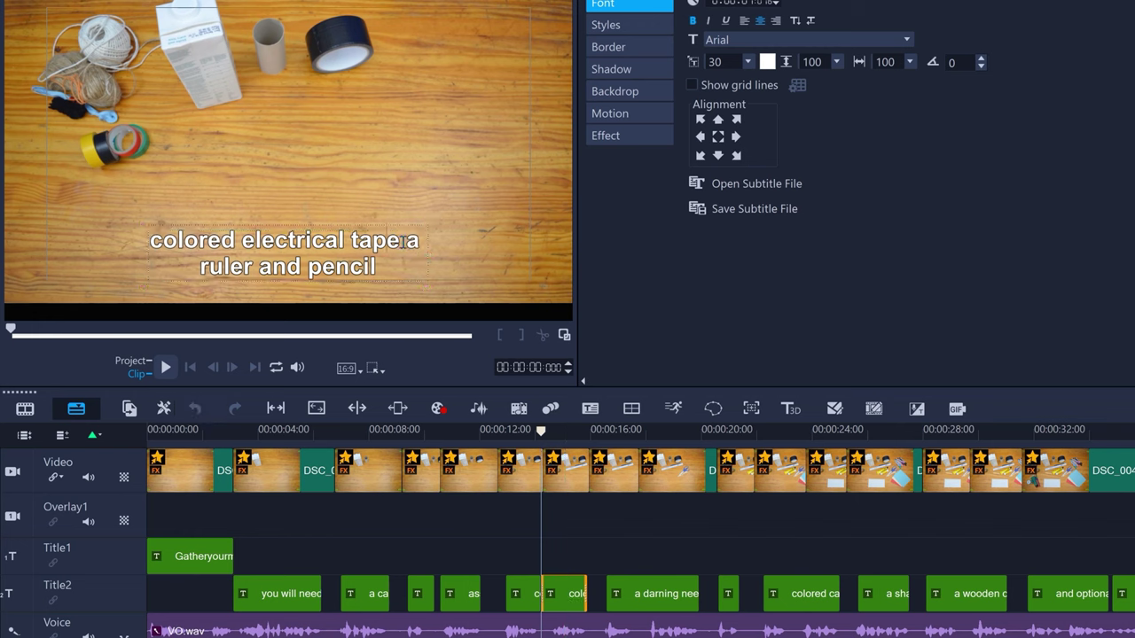
shift+click(142, 239)
key(BackSpace)
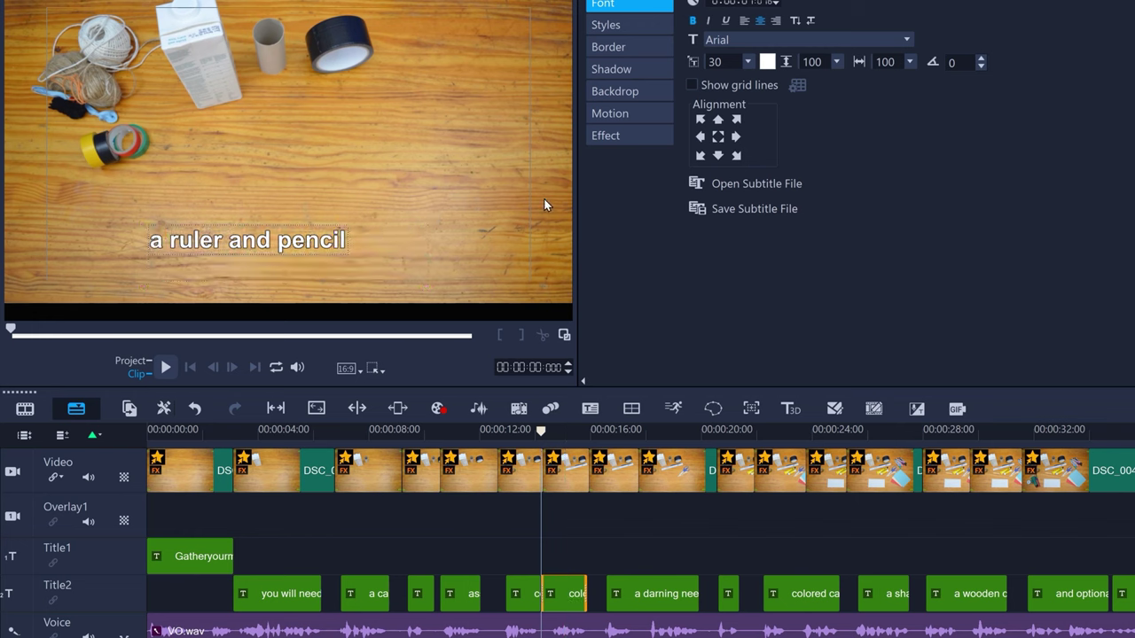
click(718, 157)
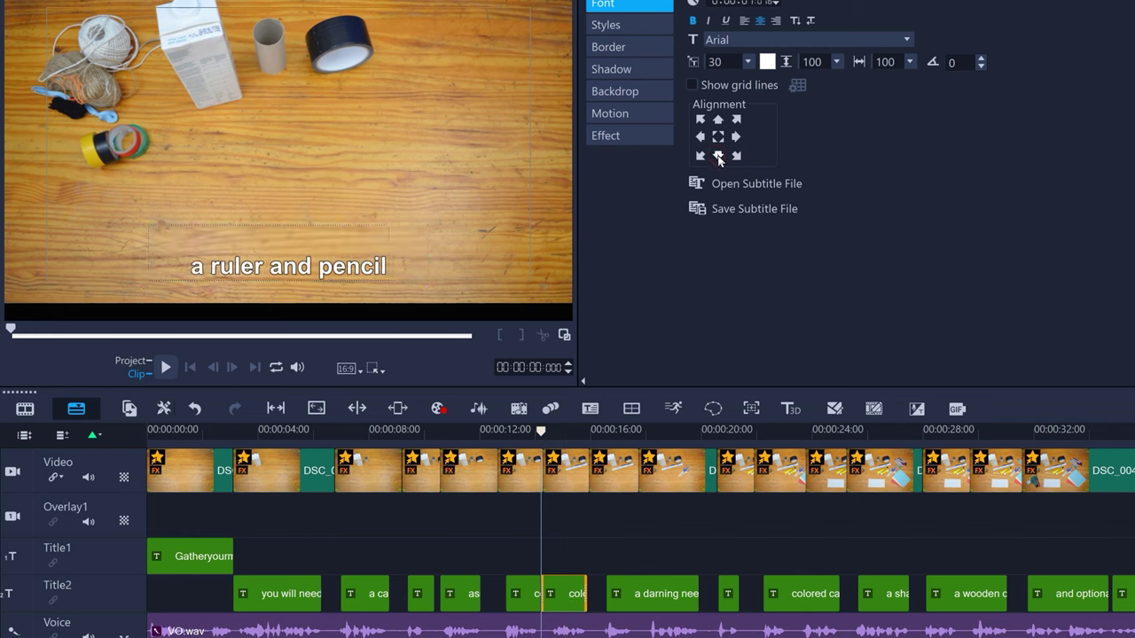
click(653, 431)
click(668, 593)
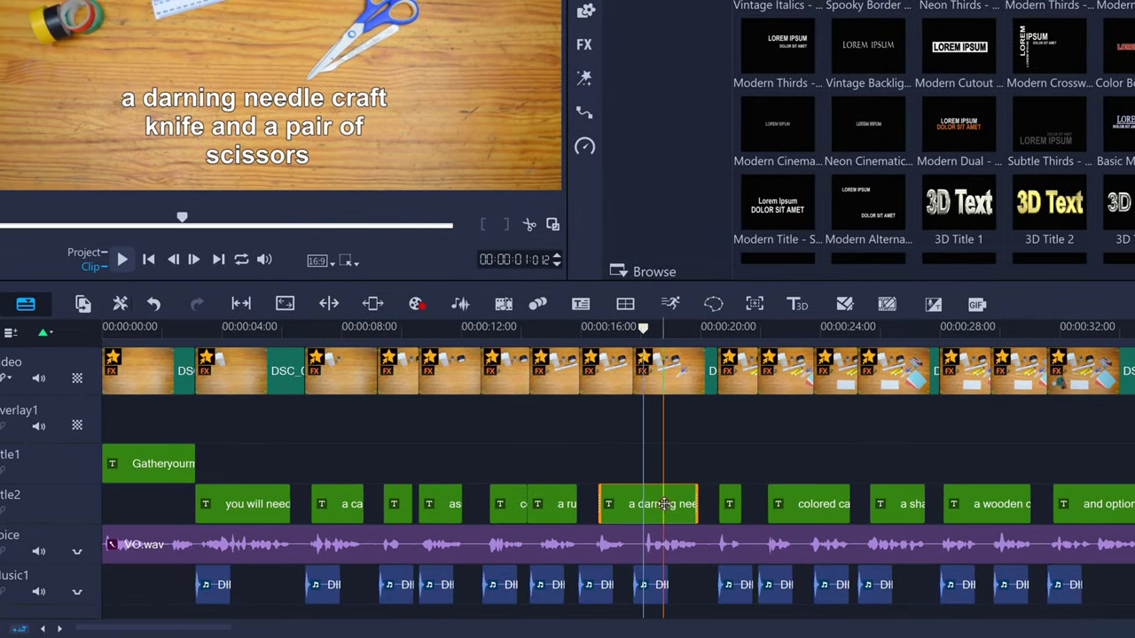
Set the 'a darning needle' subtitle font to Avenir 85 Heavy, aligned bottom centre
double_click(665, 504)
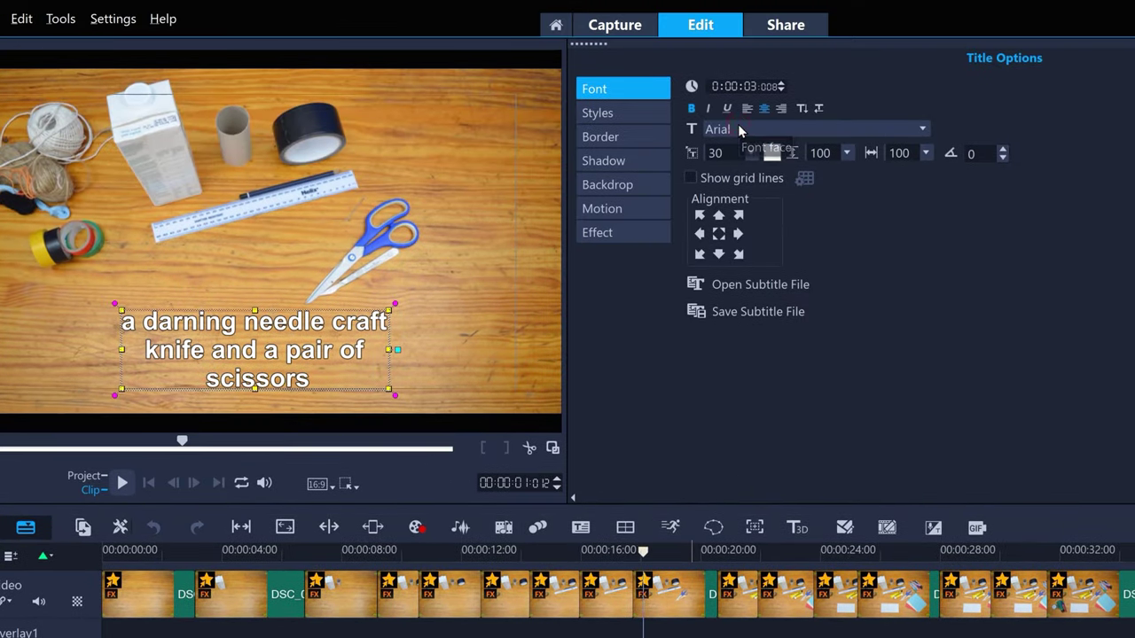
click(739, 128)
click(739, 214)
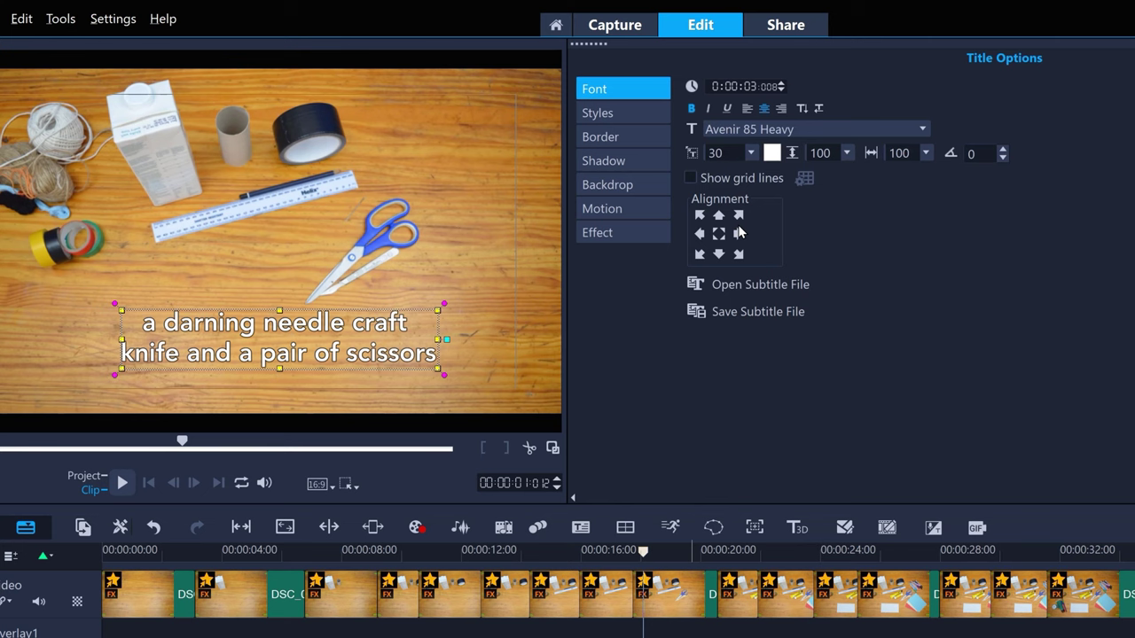
click(720, 255)
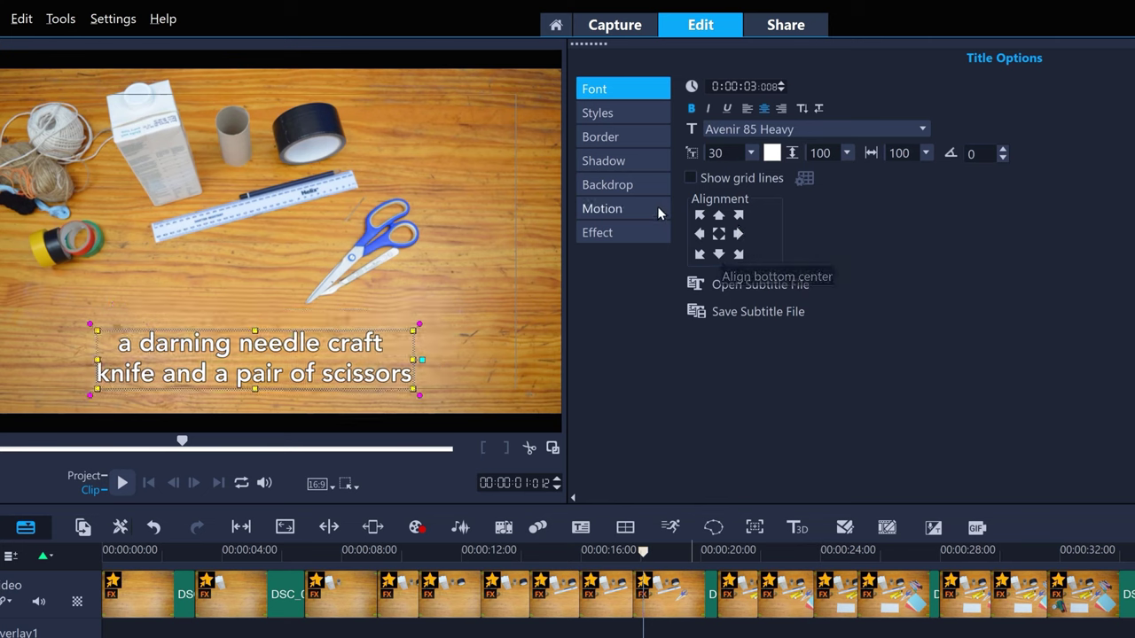
Add a dark grey, curve-edged rectangle backdrop fitted to the subtitle text
click(664, 179)
click(699, 143)
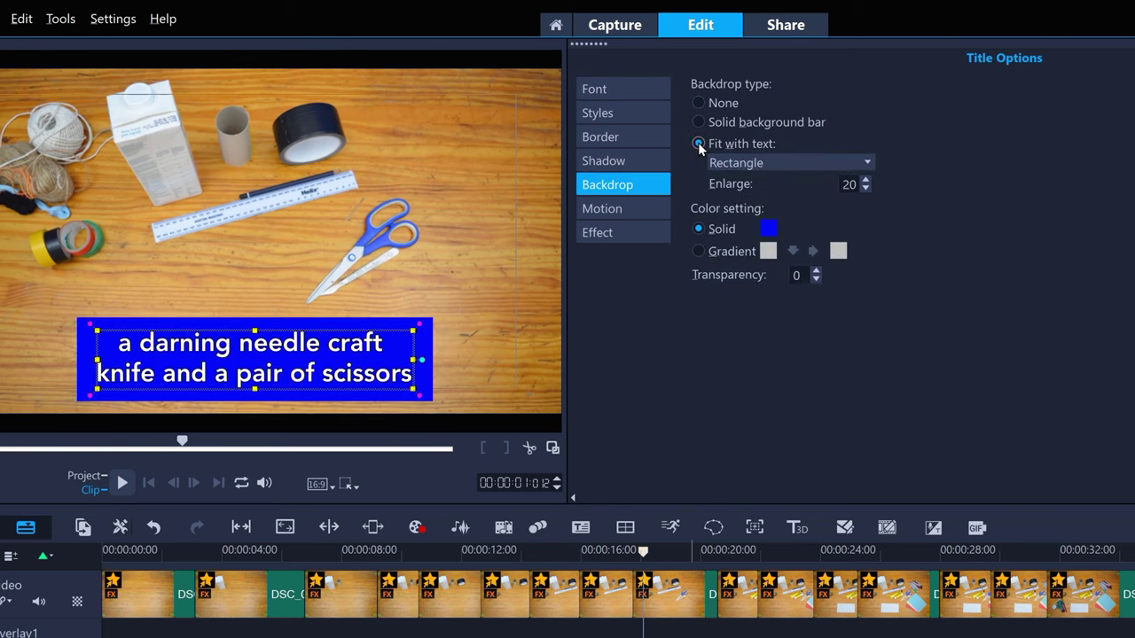
click(784, 163)
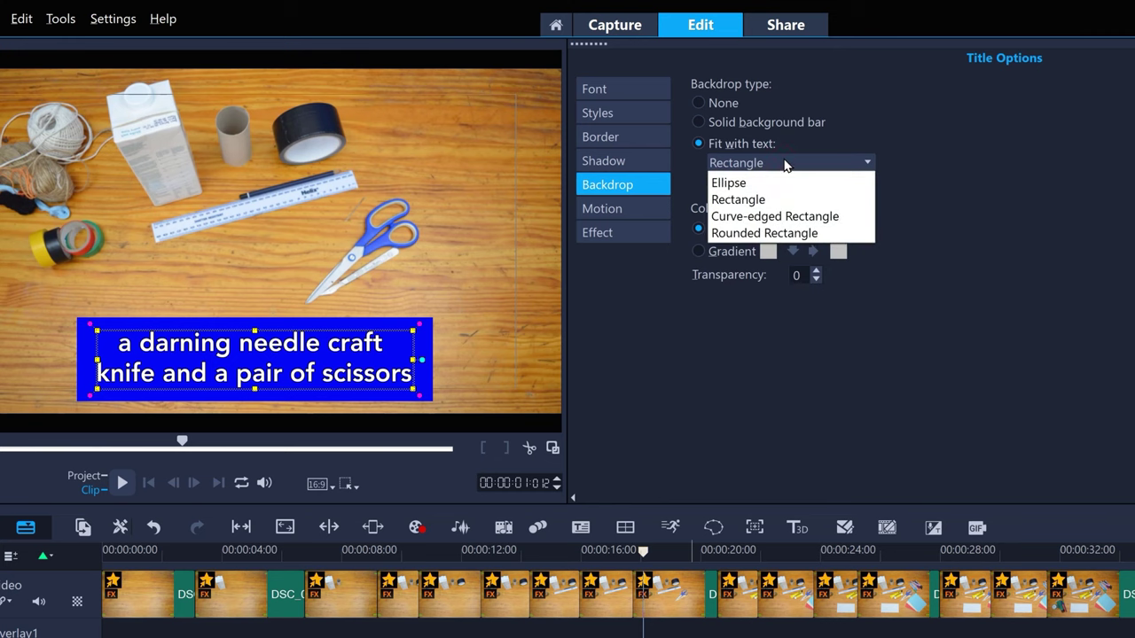
click(783, 216)
click(774, 230)
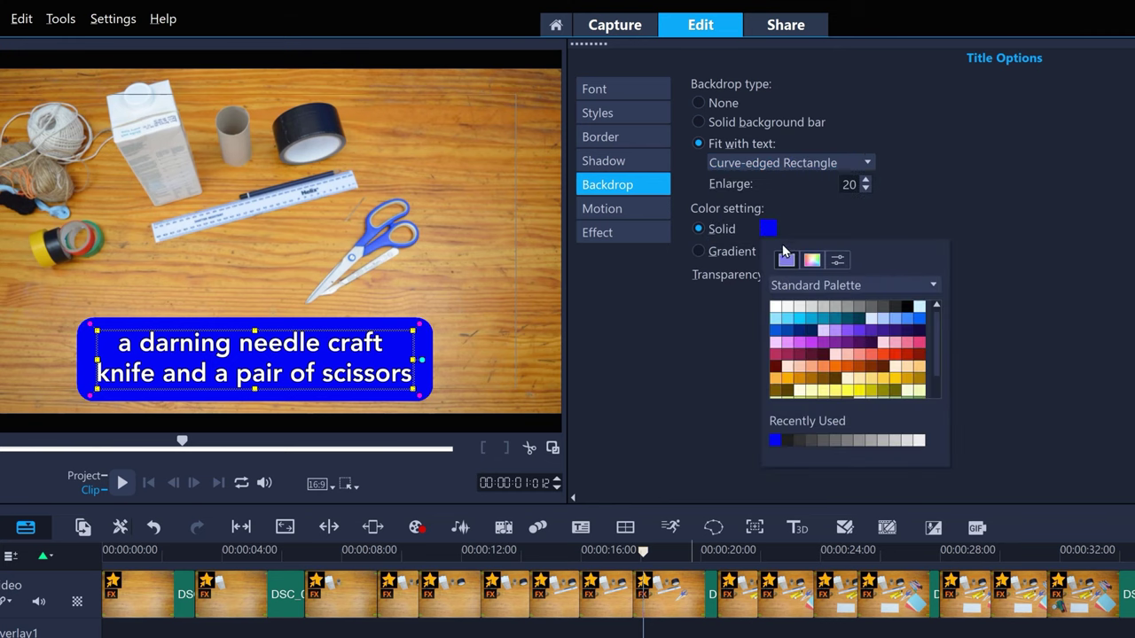
click(893, 306)
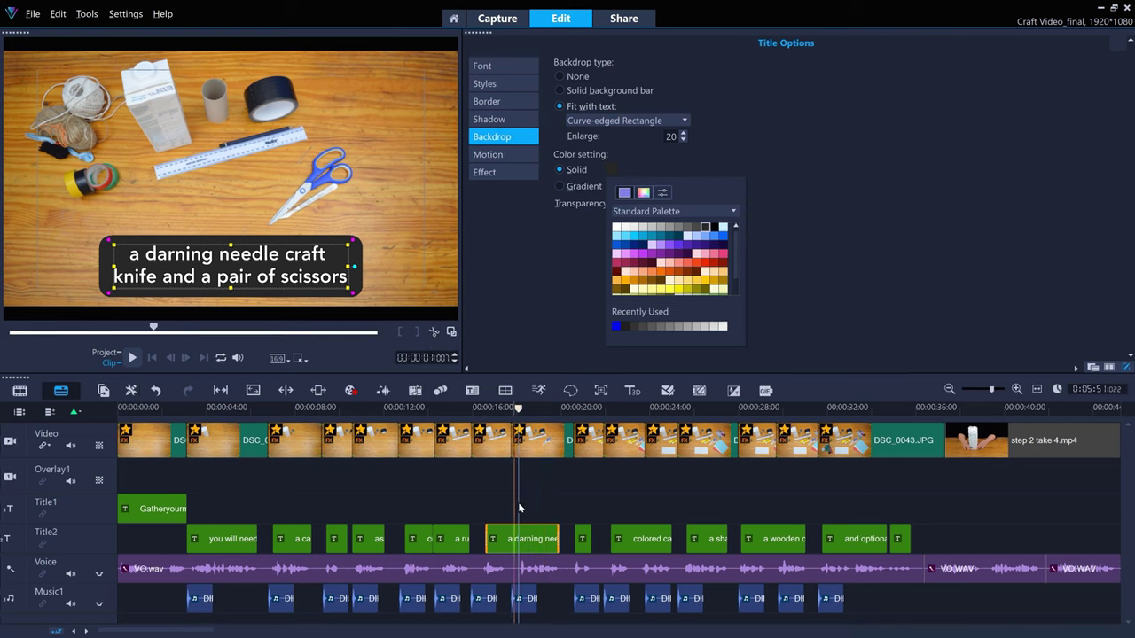
click(518, 502)
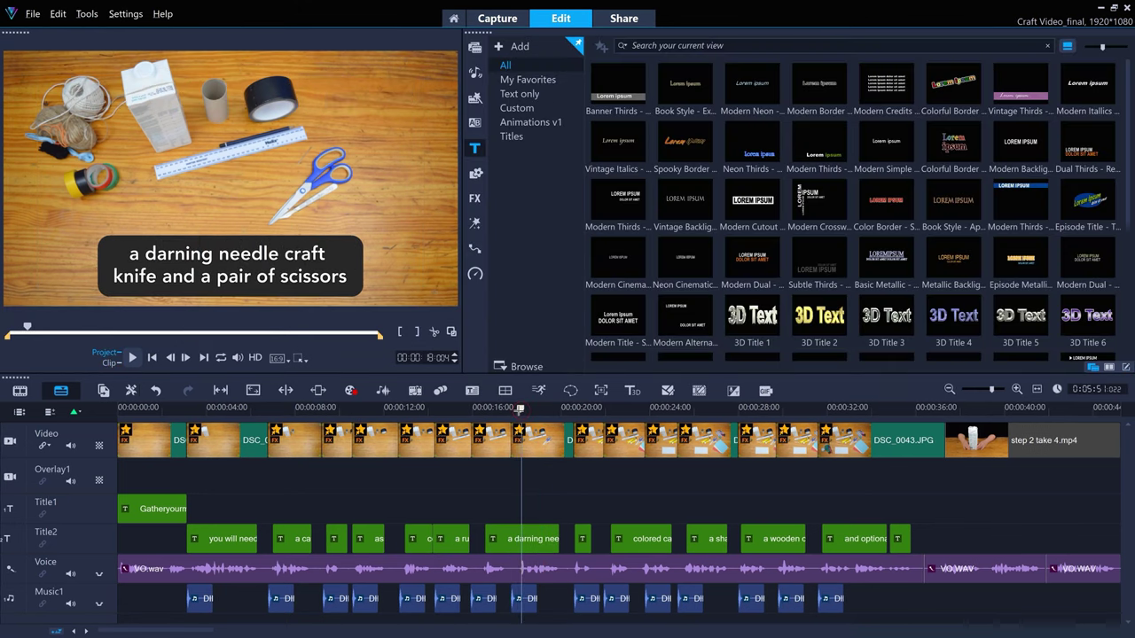
drag(487, 408, 536, 407)
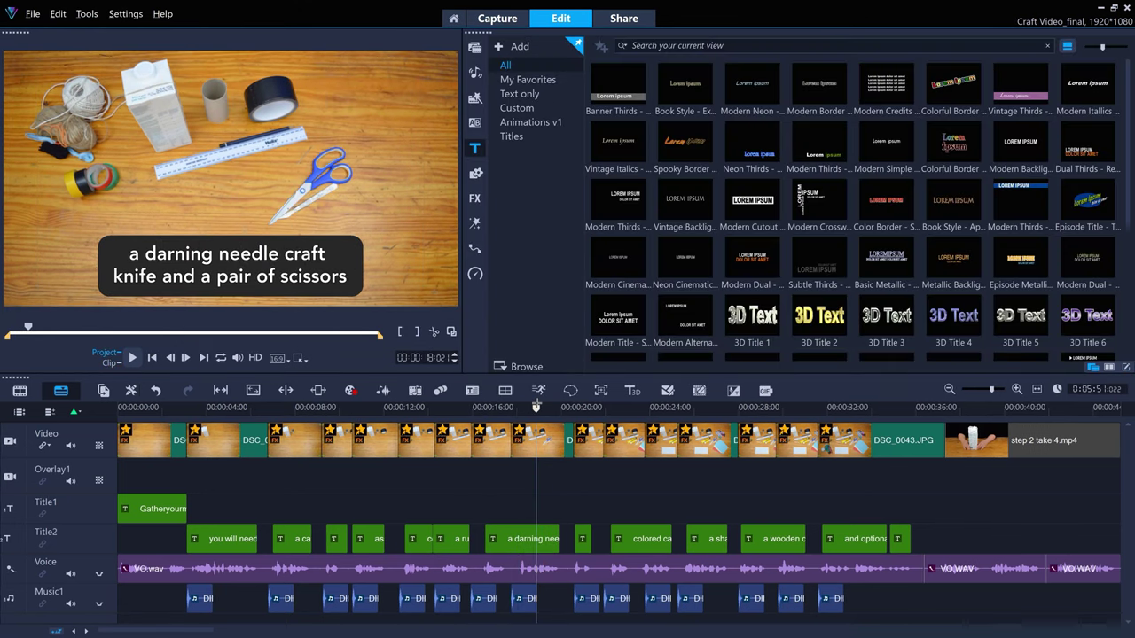
click(524, 538)
right_click(523, 539)
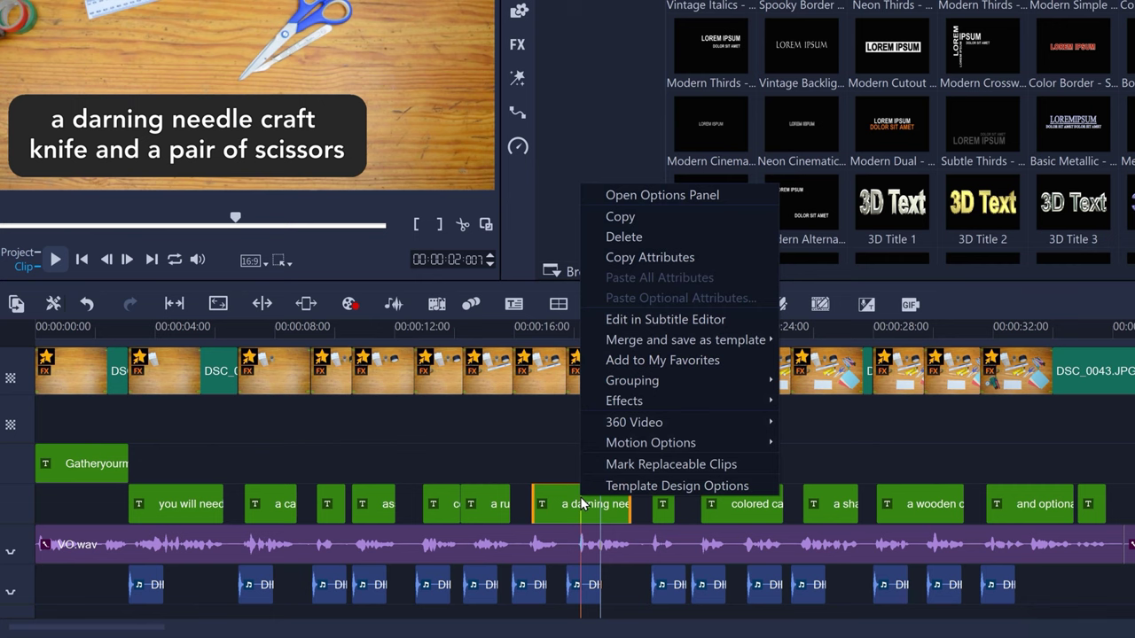
Copy the darning needle clip's attributes and paste them onto all other Title2 subtitles
click(666, 256)
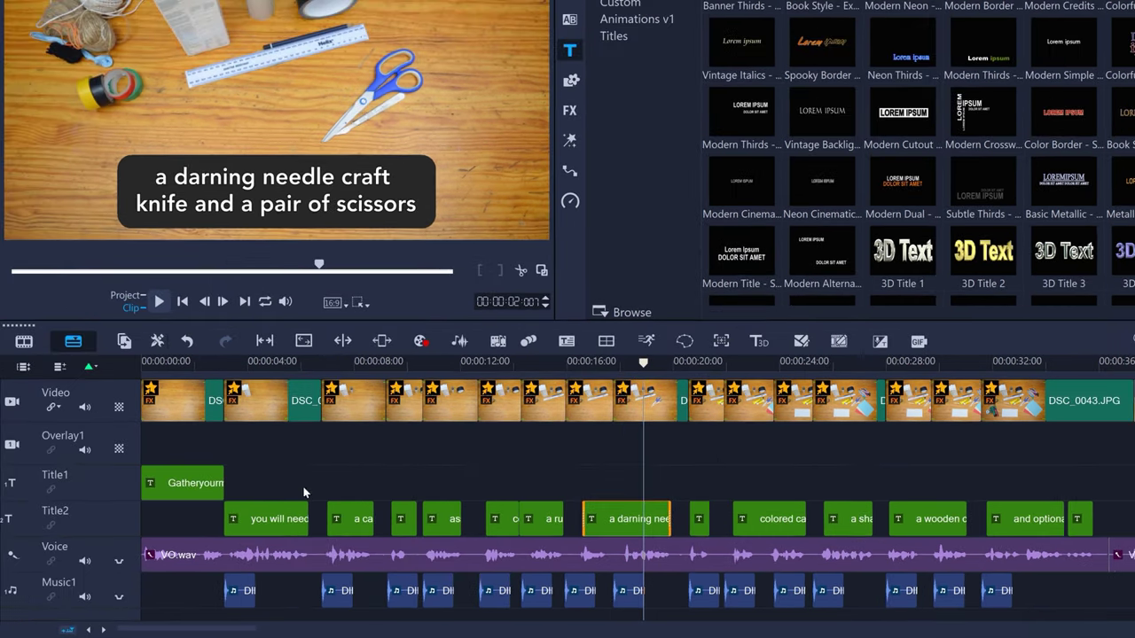
click(279, 509)
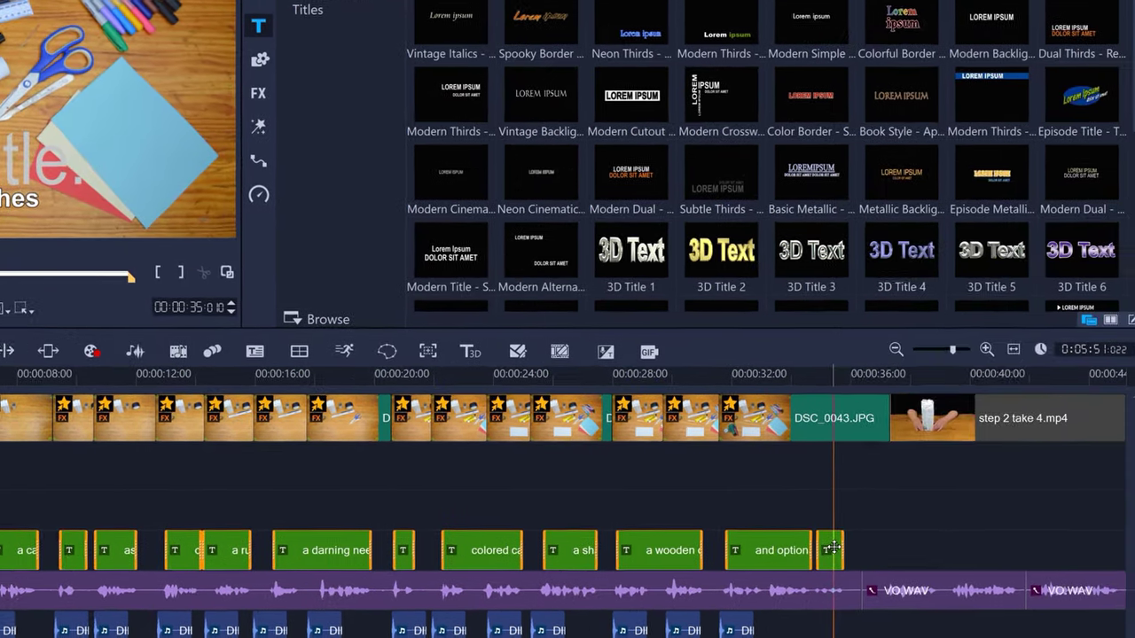
right_click(831, 549)
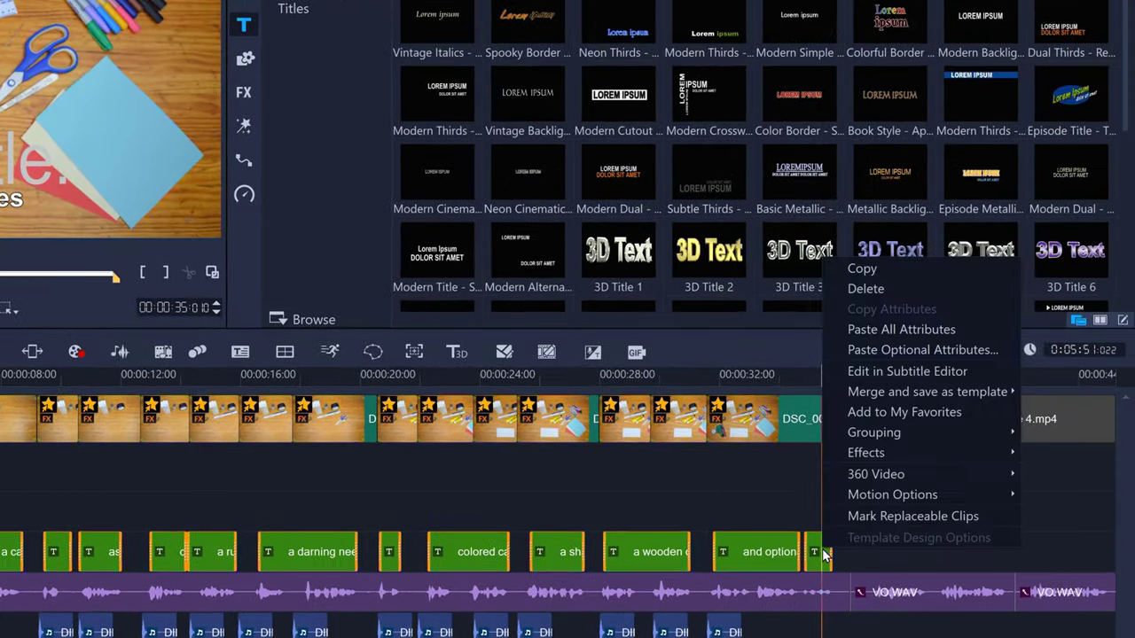
click(902, 351)
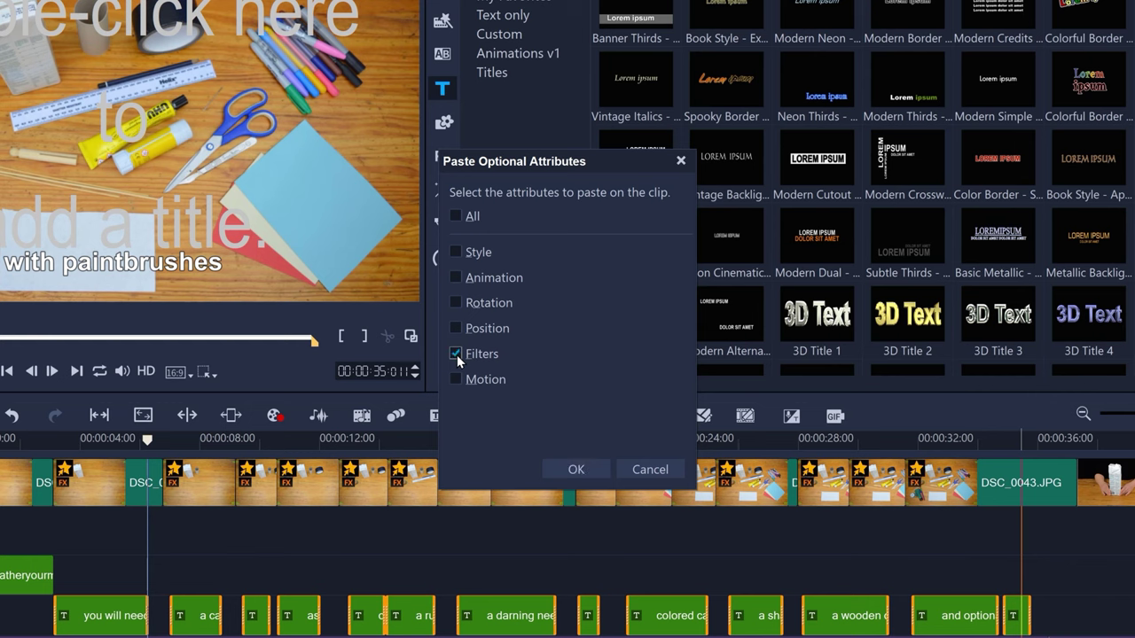
click(572, 470)
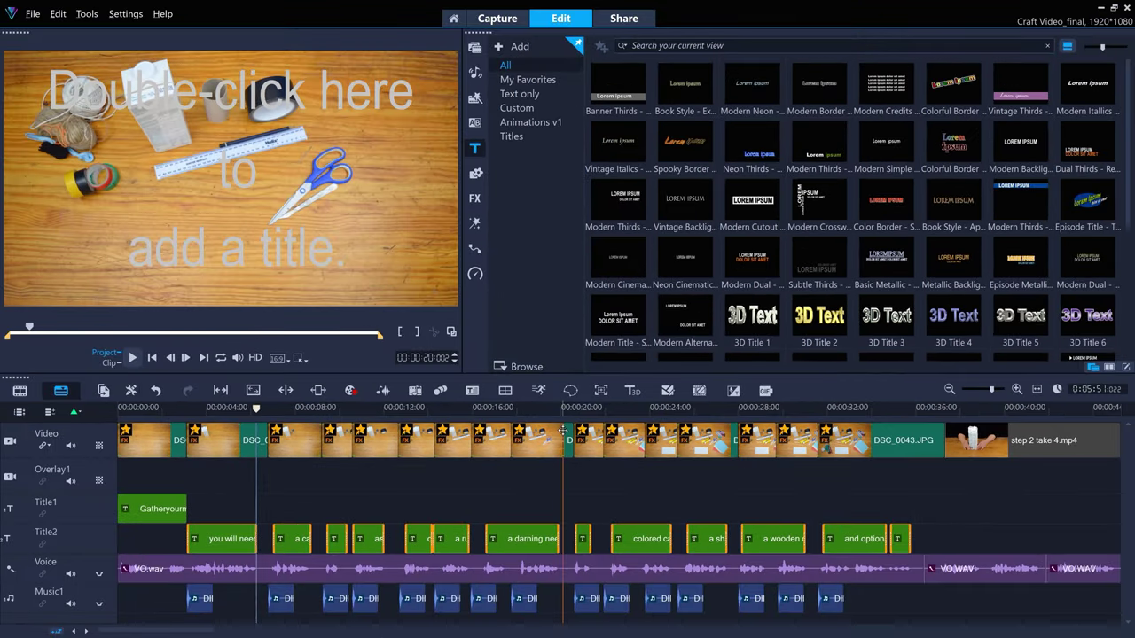
drag(564, 408, 521, 406)
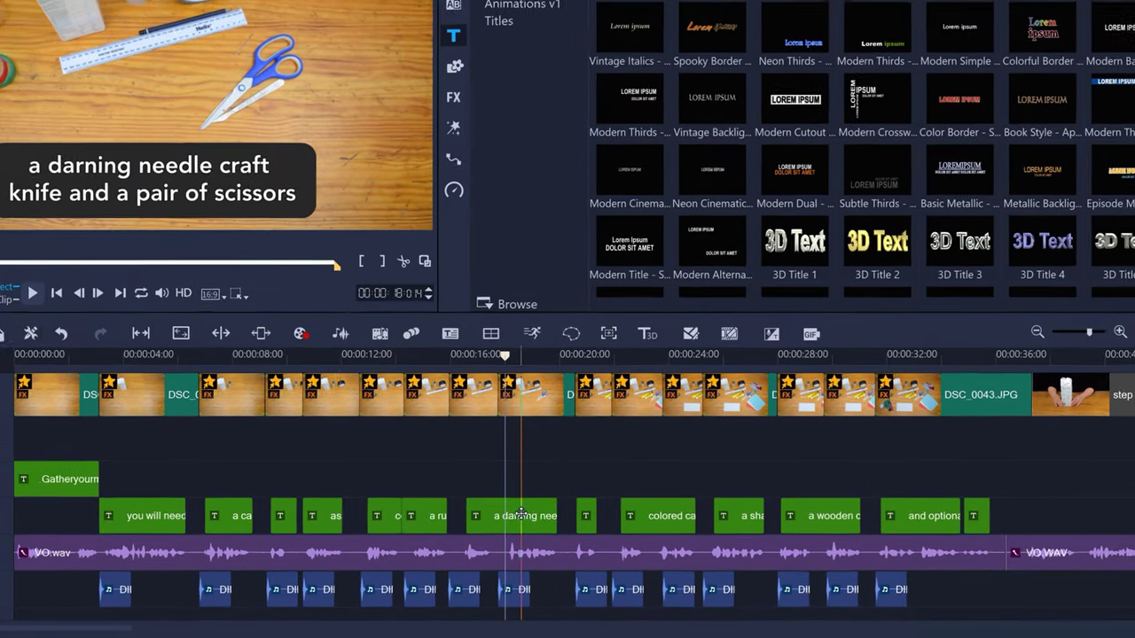
right_click(530, 543)
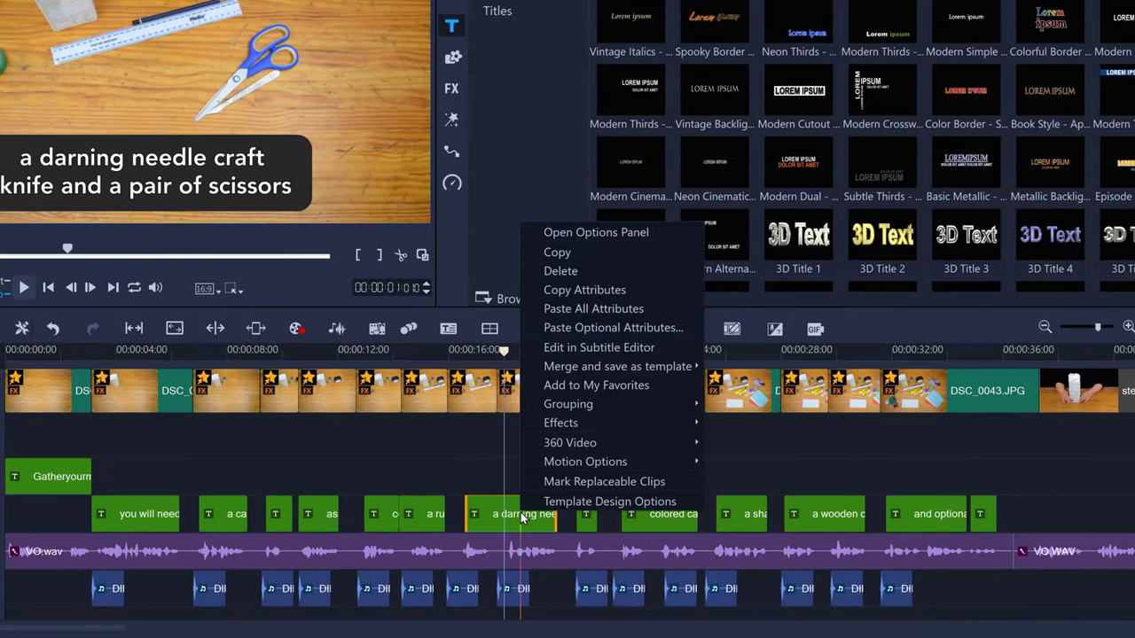
click(625, 357)
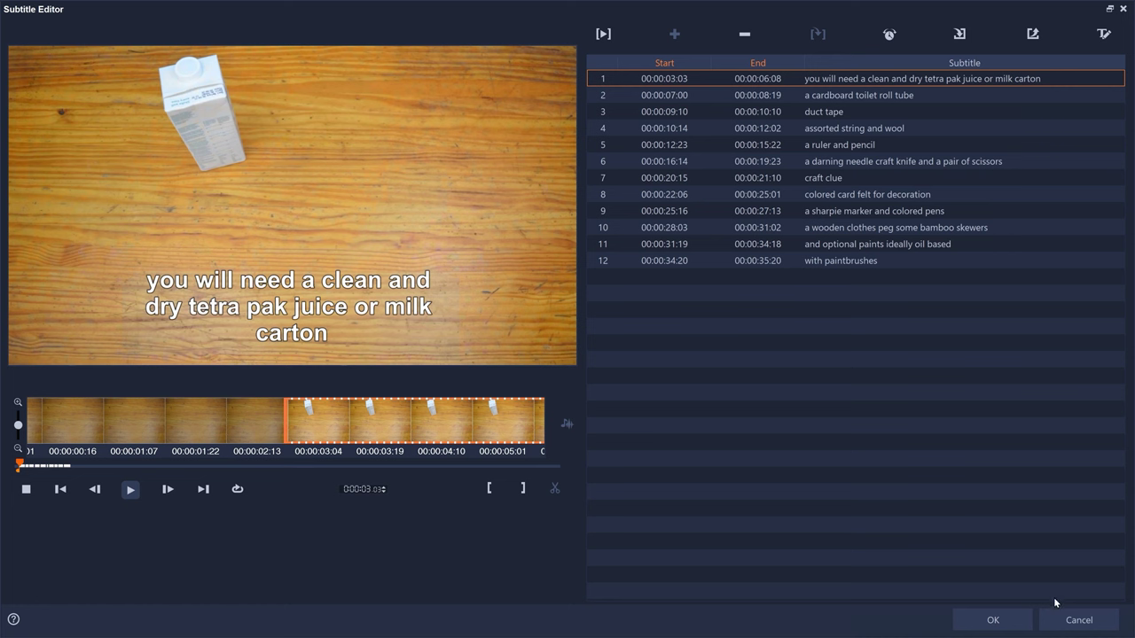
click(1069, 619)
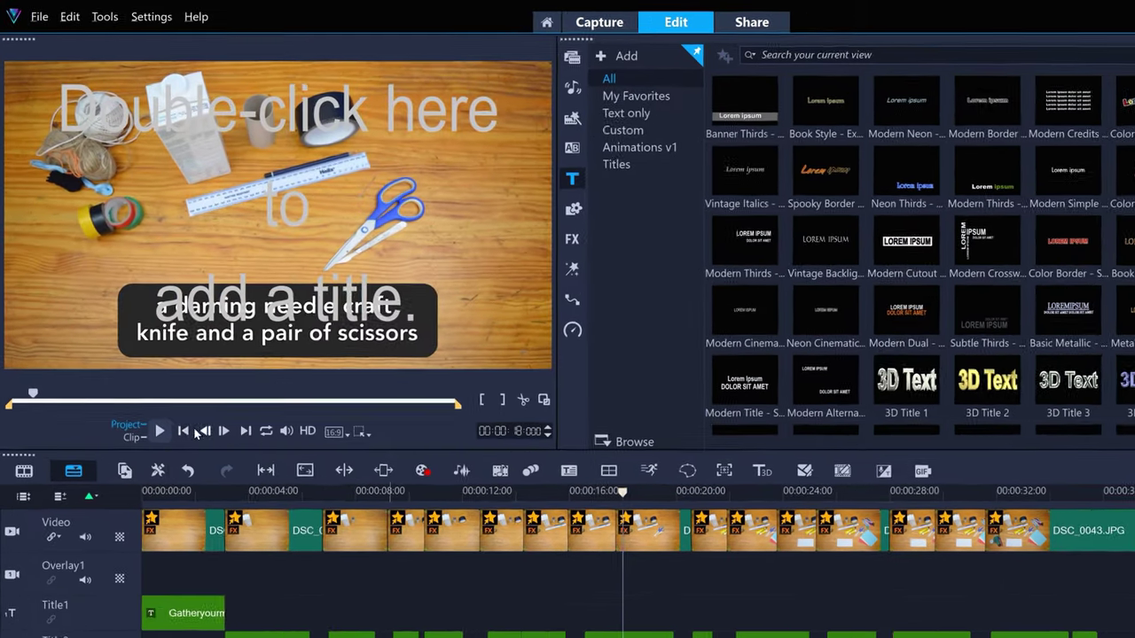
Rewind to the beginning and play back the project with its restyled subtitles
click(152, 357)
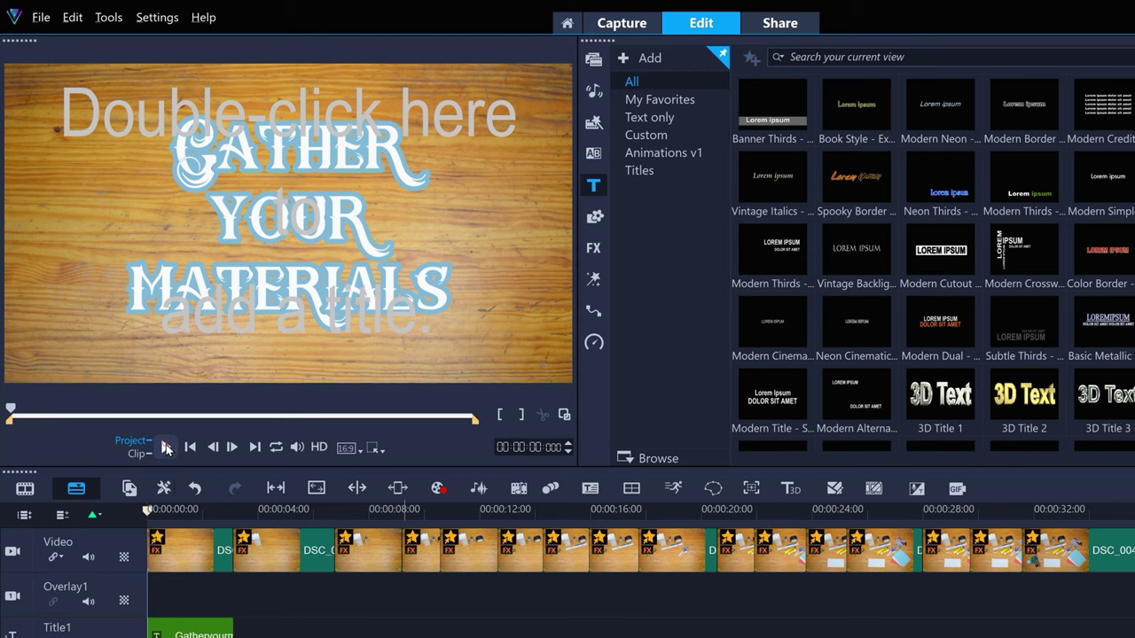
click(165, 448)
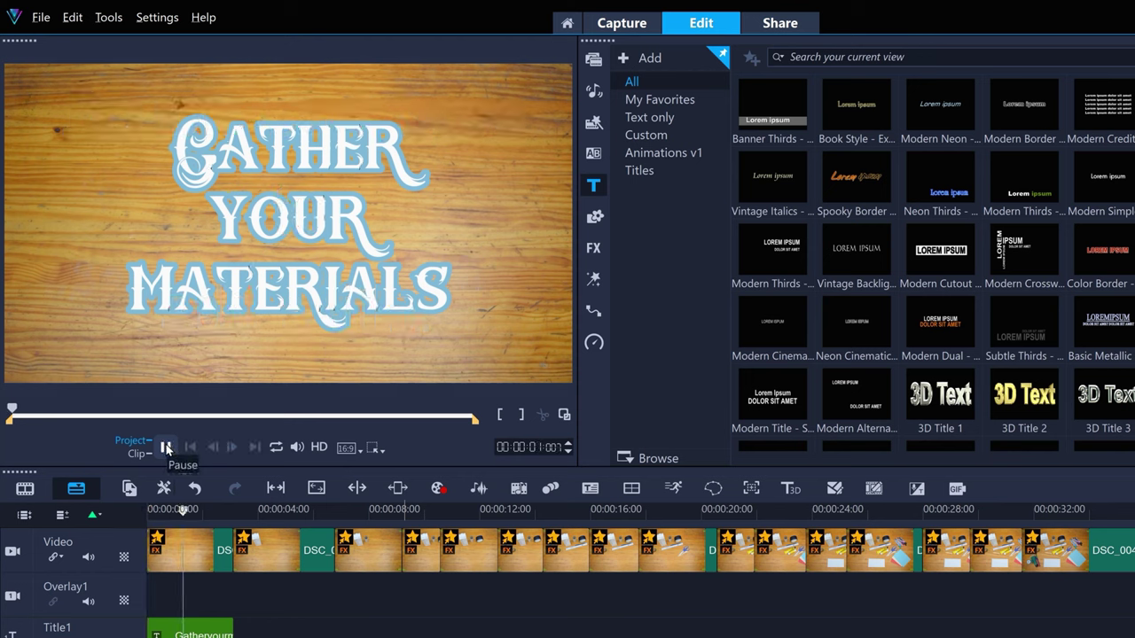